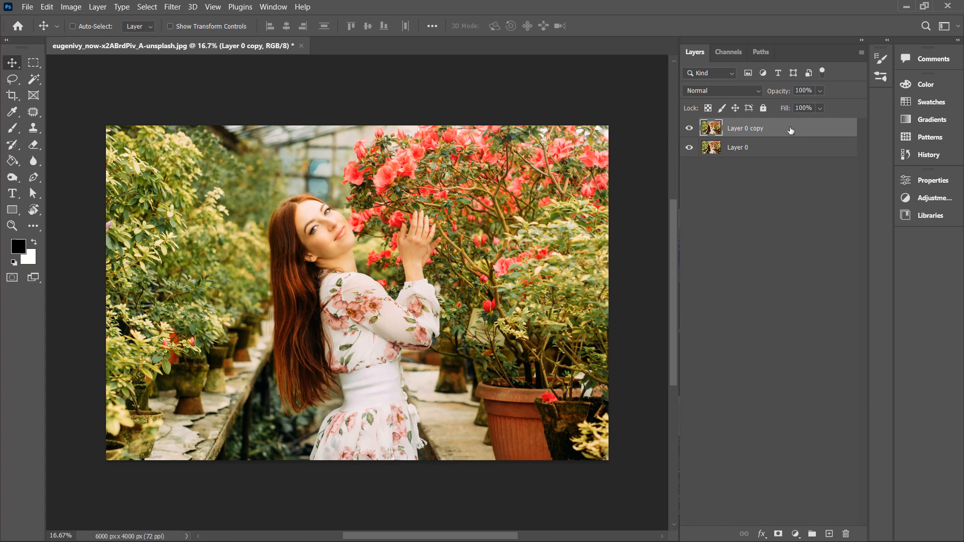
- Select the woman automatically with Select Subject, and clear the selection
{"action": "left_click", "coordinate": [153, 8]}
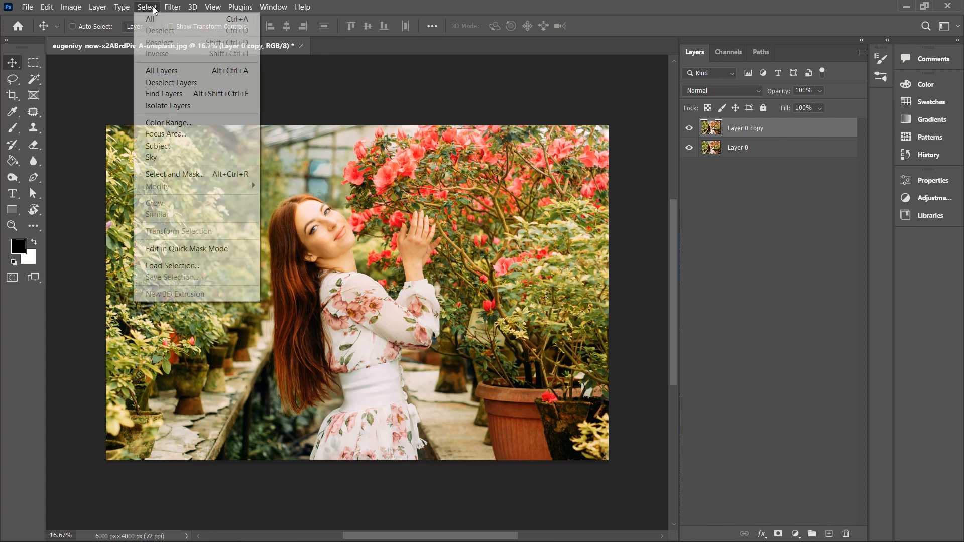
{"action": "left_click", "coordinate": [208, 151]}
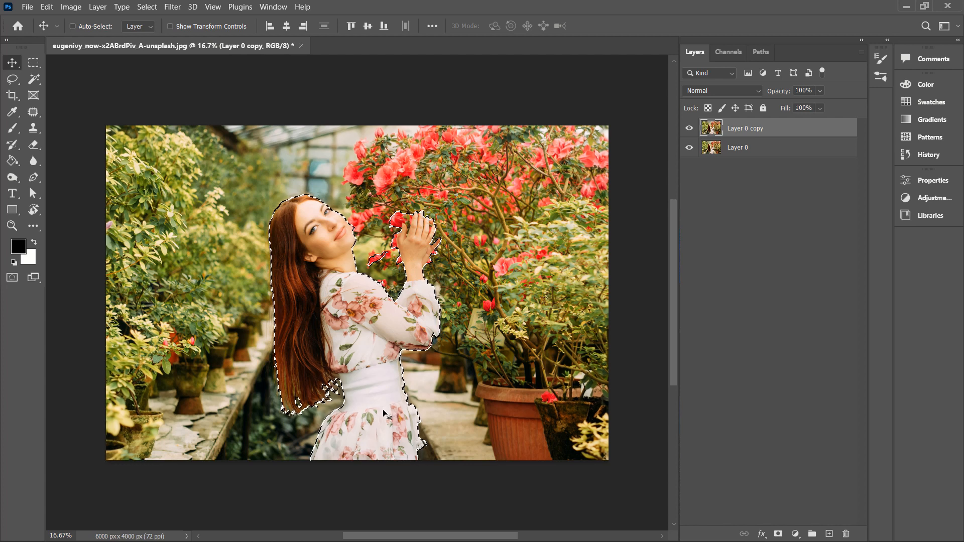
{"action": "key", "text": "ctrl"}
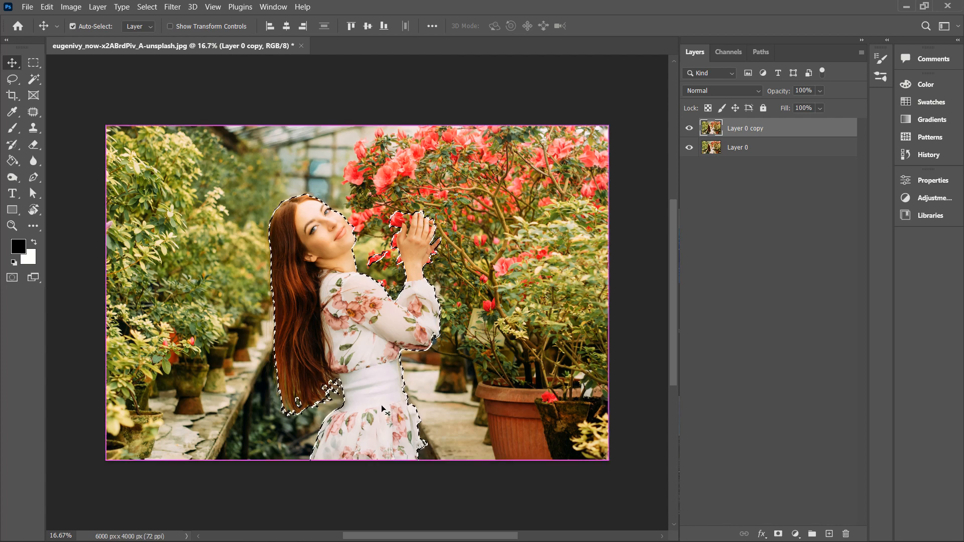
{"action": "key", "text": "ctrl+d"}
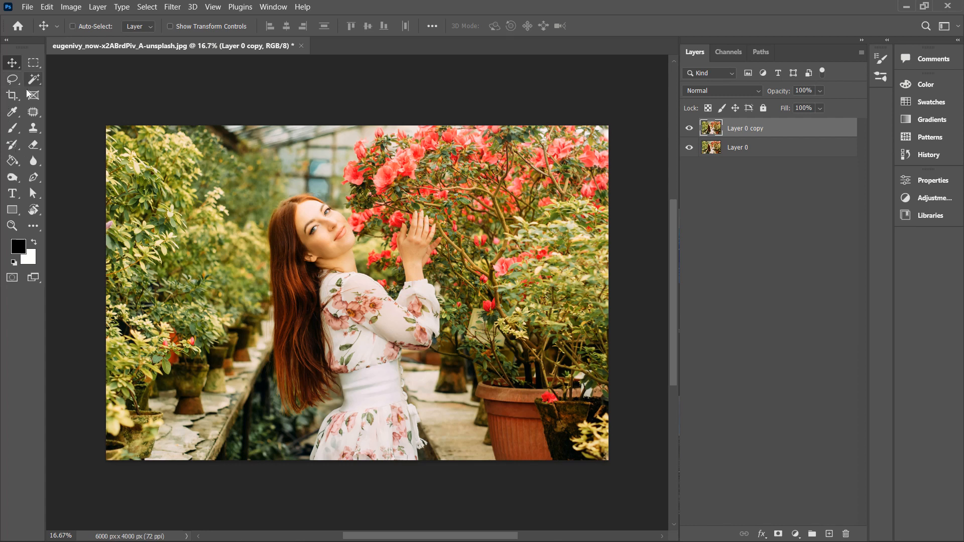
- Try selecting the woman's face, dress and hair with the Quick Selection tool at brush size 300, and clear the selection
{"action": "left_click", "coordinate": [34, 80]}
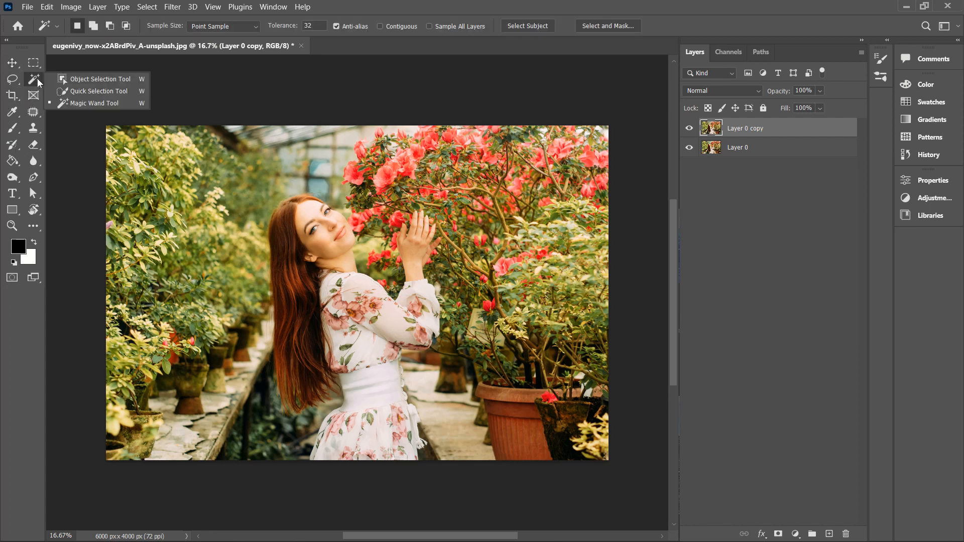
{"action": "left_click", "coordinate": [75, 91]}
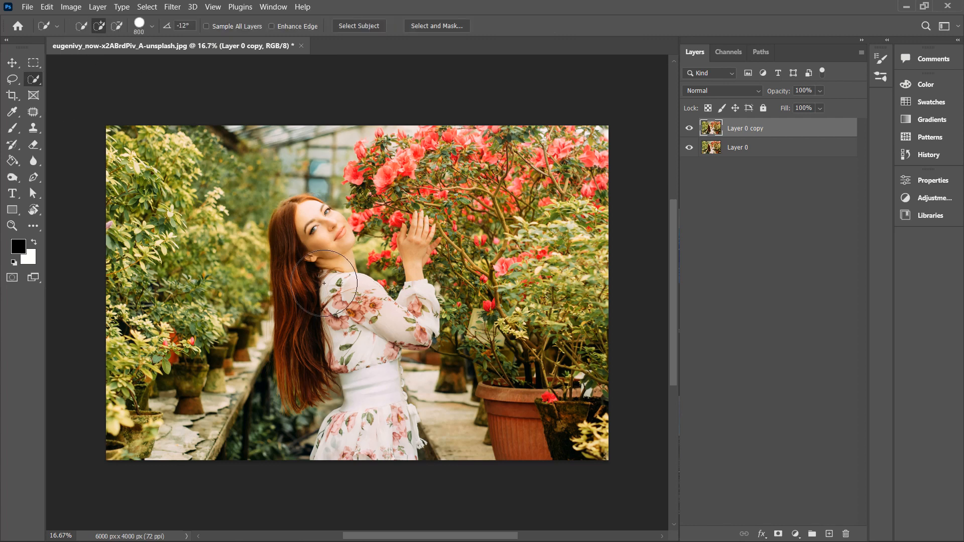
{"action": "key", "text": "bracketleft"}
{"action": "key", "text": "bracketleft"}
{"action": "key", "text": "bracketleft"}
{"action": "key", "text": "bracketleft"}
{"action": "key", "text": "bracketleft"}
{"action": "left_click", "coordinate": [303, 225]}
{"action": "mouse_move", "coordinate": [303, 225]}
{"action": "left_mouse_down"}
{"action": "mouse_move", "coordinate": [298, 245]}
{"action": "mouse_move", "coordinate": [304, 215]}
{"action": "left_mouse_up"}
{"action": "mouse_move", "coordinate": [310, 300]}
{"action": "left_mouse_down"}
{"action": "mouse_move", "coordinate": [317, 325]}
{"action": "mouse_move", "coordinate": [359, 325]}
{"action": "mouse_move", "coordinate": [351, 313]}
{"action": "mouse_move", "coordinate": [362, 367]}
{"action": "mouse_move", "coordinate": [355, 396]}
{"action": "mouse_move", "coordinate": [372, 412]}
{"action": "left_mouse_up"}
{"action": "left_click_drag", "start_coordinate": [305, 363], "coordinate": [297, 372]}
{"action": "key", "text": "ctrl+d"}
{"action": "left_click", "coordinate": [12, 64]}
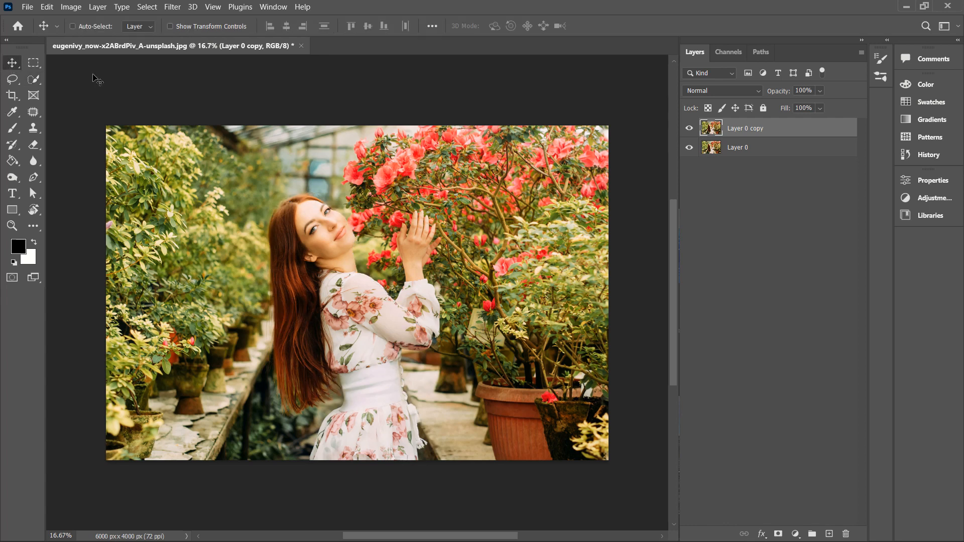
- Run Select Subject on Layer 0 copy and subtract the red flowers around the hands with the Quick Selection tool
{"action": "left_click", "coordinate": [144, 8]}
{"action": "left_click", "coordinate": [193, 151]}
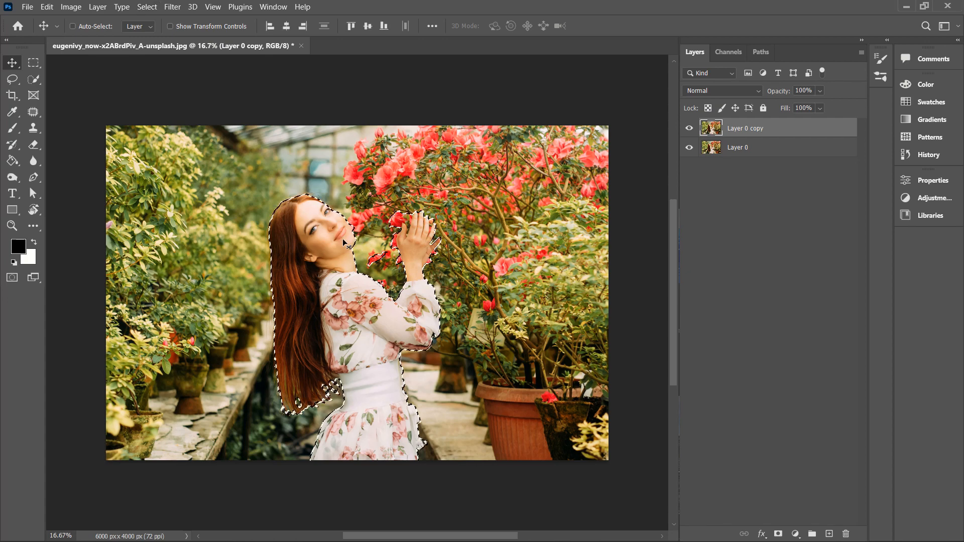
{"action": "scroll", "coordinate": [382, 285], "scroll_direction": "up", "scroll_amount": 4}
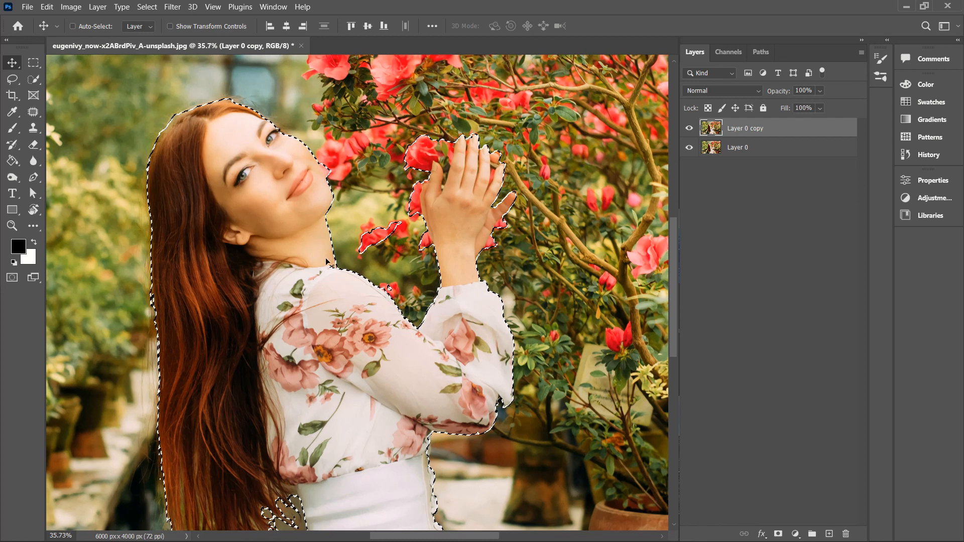
{"action": "left_click", "coordinate": [37, 78]}
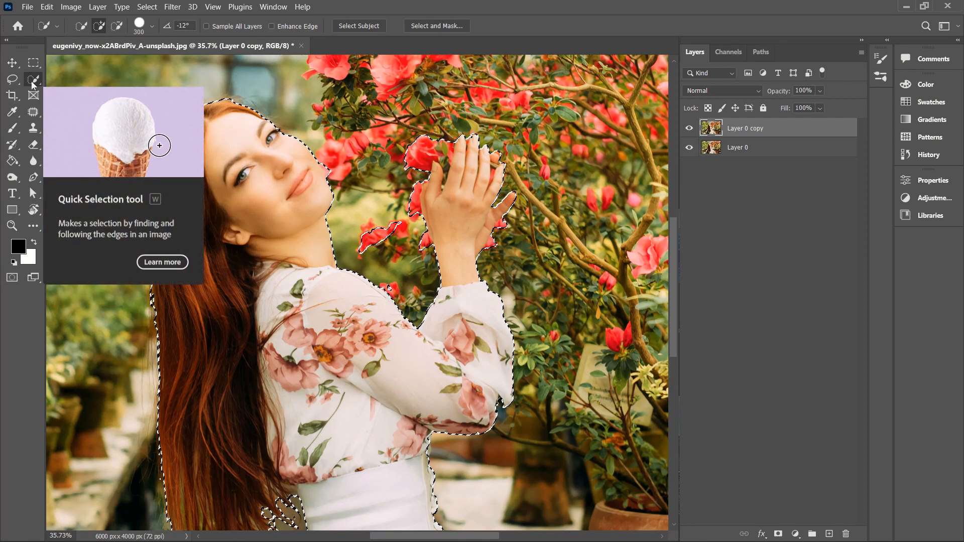
{"action": "key", "text": "alt"}
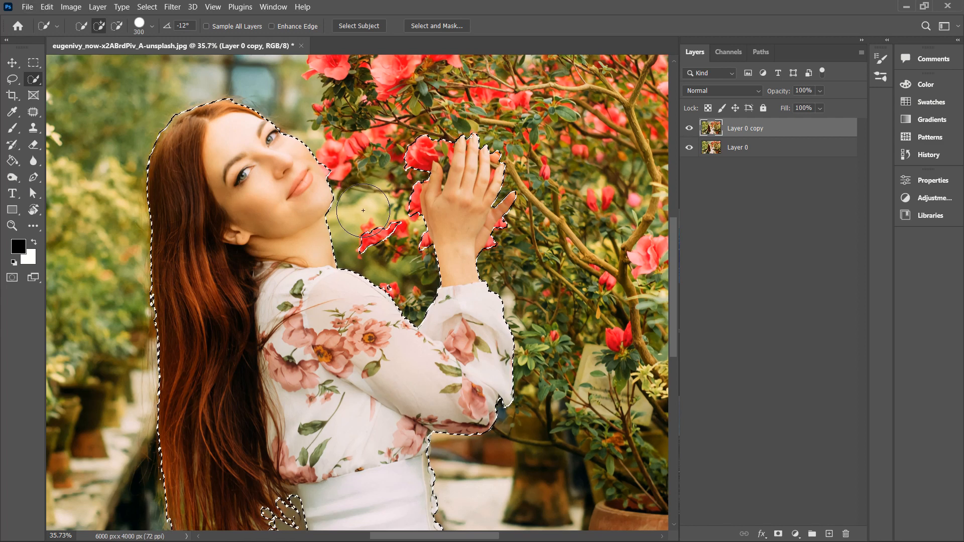
{"action": "key", "text": "alt"}
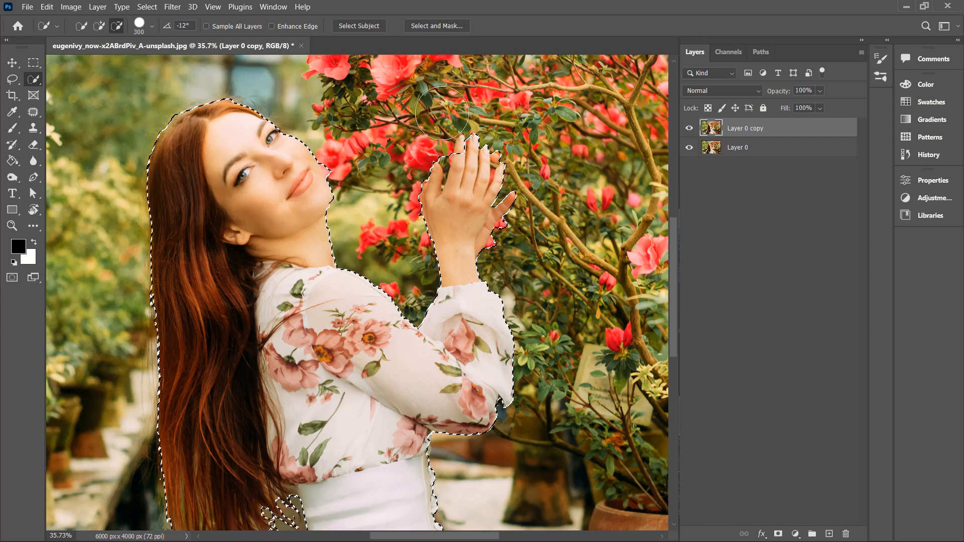
{"action": "key", "text": "alt"}
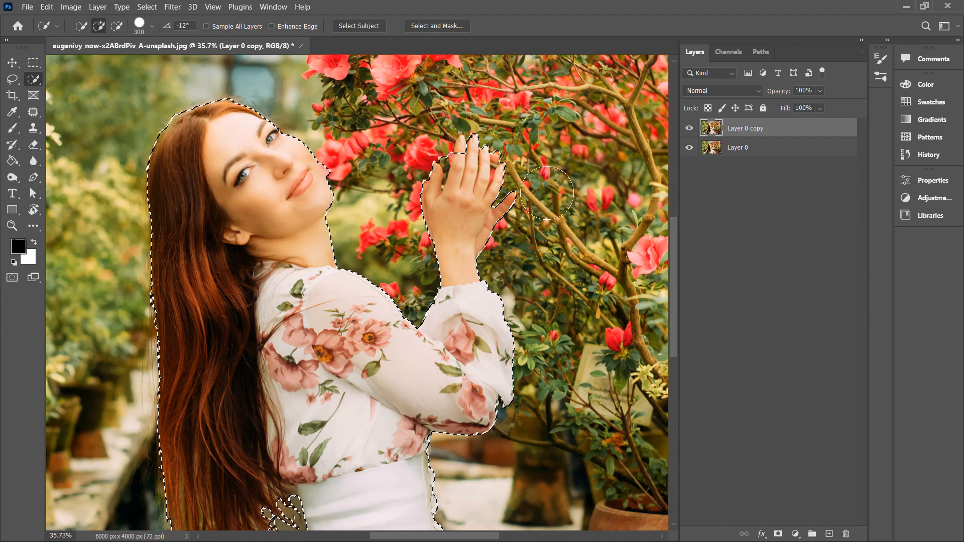
- Subtract the flower and background between the ring and little fingers from the selection, reducing the brush size to 15
{"action": "scroll", "coordinate": [493, 166], "scroll_direction": "up", "scroll_amount": 2}
{"action": "scroll", "coordinate": [493, 166], "scroll_direction": "up", "scroll_amount": 2}
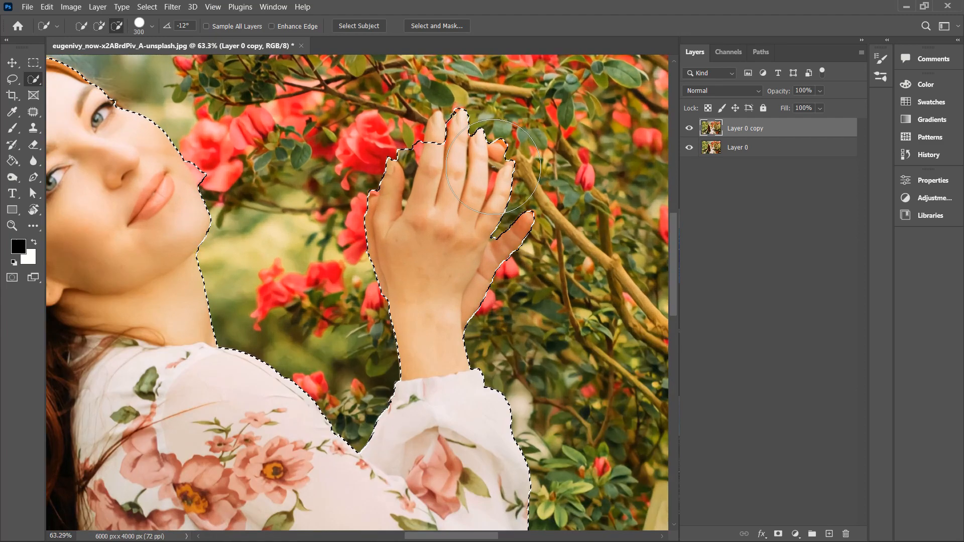
{"action": "scroll", "coordinate": [493, 167], "scroll_direction": "up", "scroll_amount": 2}
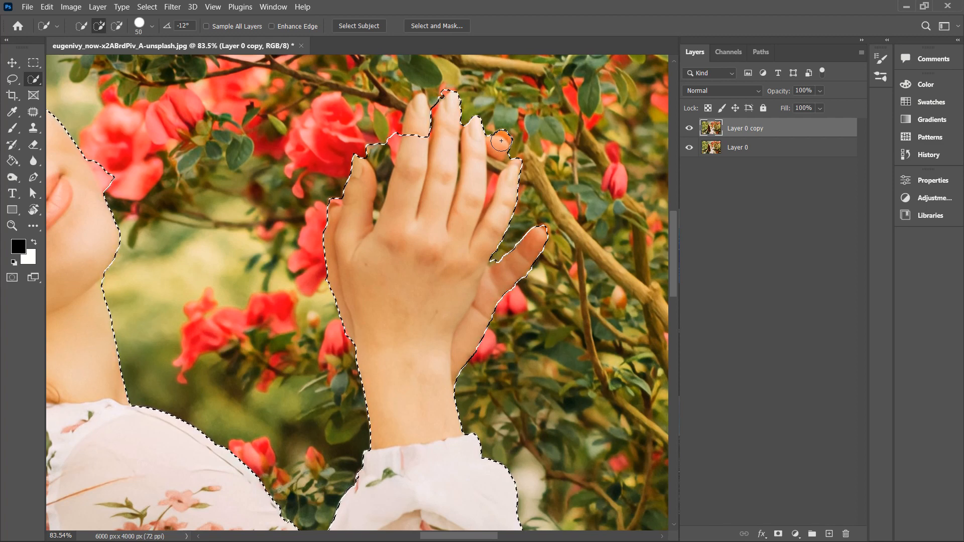
{"action": "key", "text": "alt"}
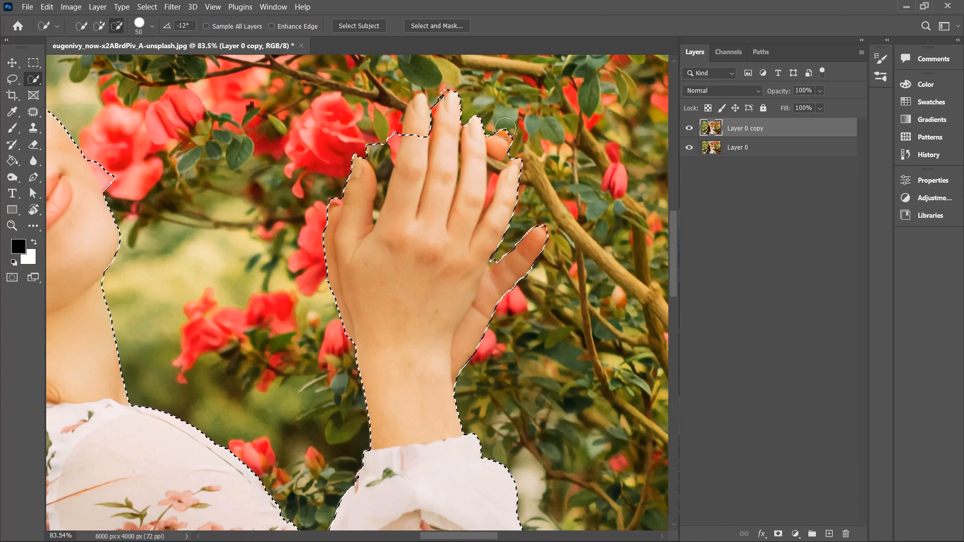
{"action": "left_click_drag", "start_coordinate": [503, 139], "coordinate": [503, 153]}
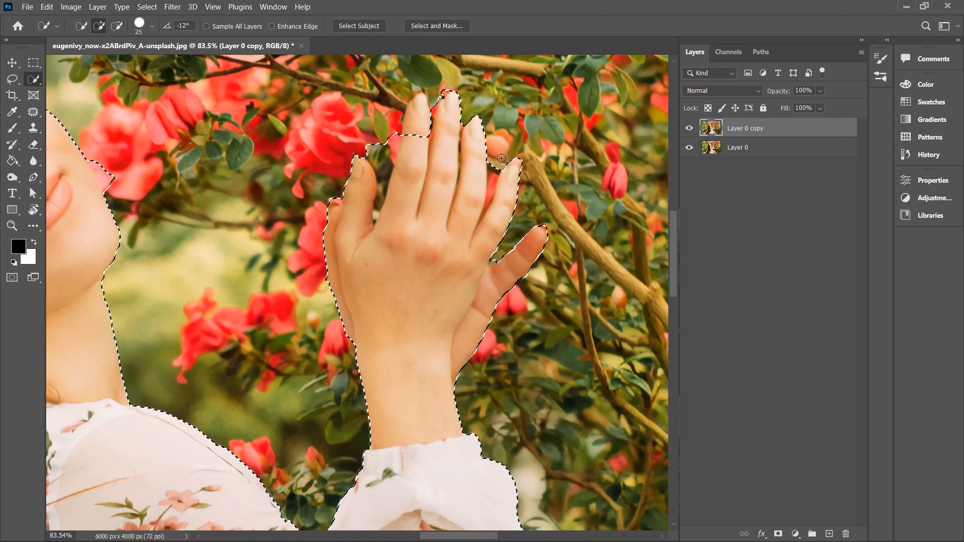
{"action": "key", "text": "alt"}
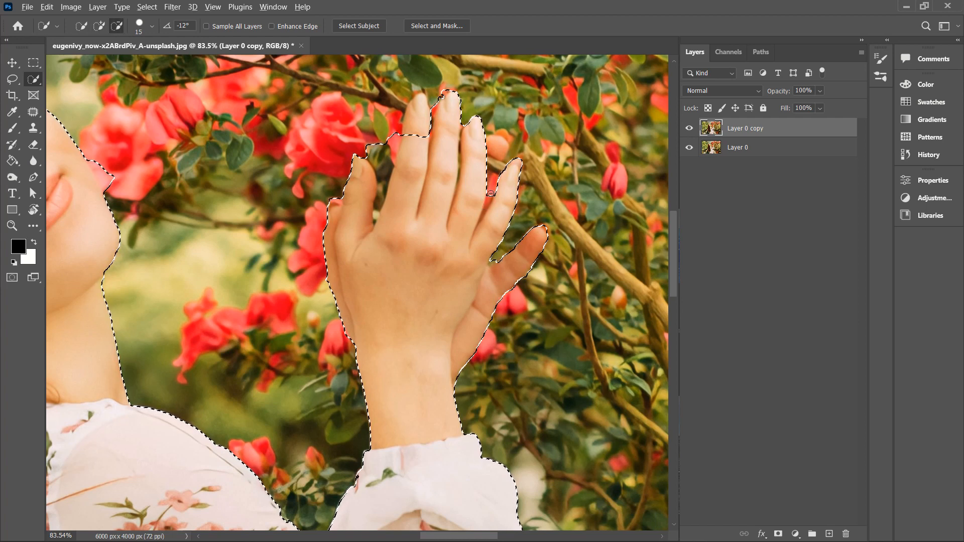
{"action": "left_click_drag", "start_coordinate": [492, 193], "coordinate": [485, 204]}
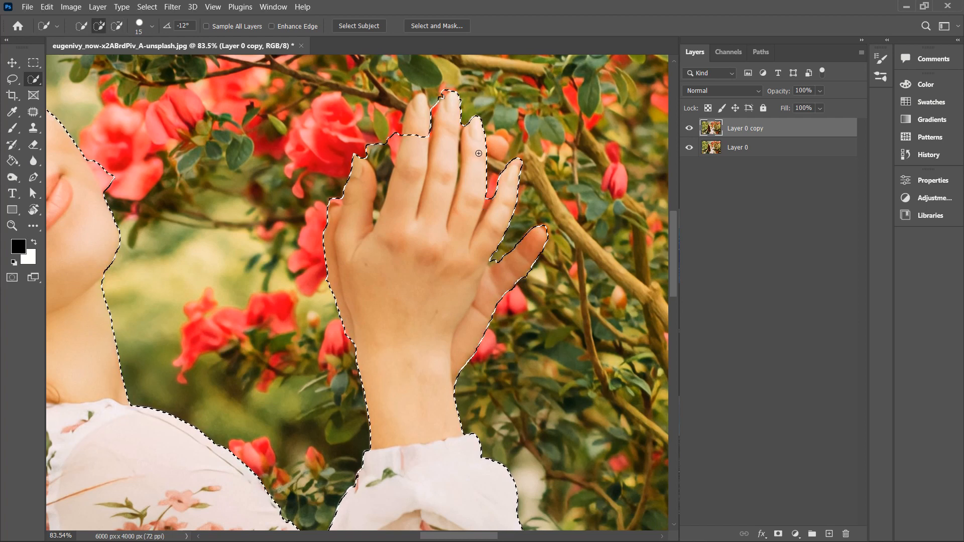
- Refine the selection around the fingertips, adding the missing index fingertip and subtracting the background between it and the thumb
{"action": "left_click_drag", "start_coordinate": [432, 147], "coordinate": [459, 188]}
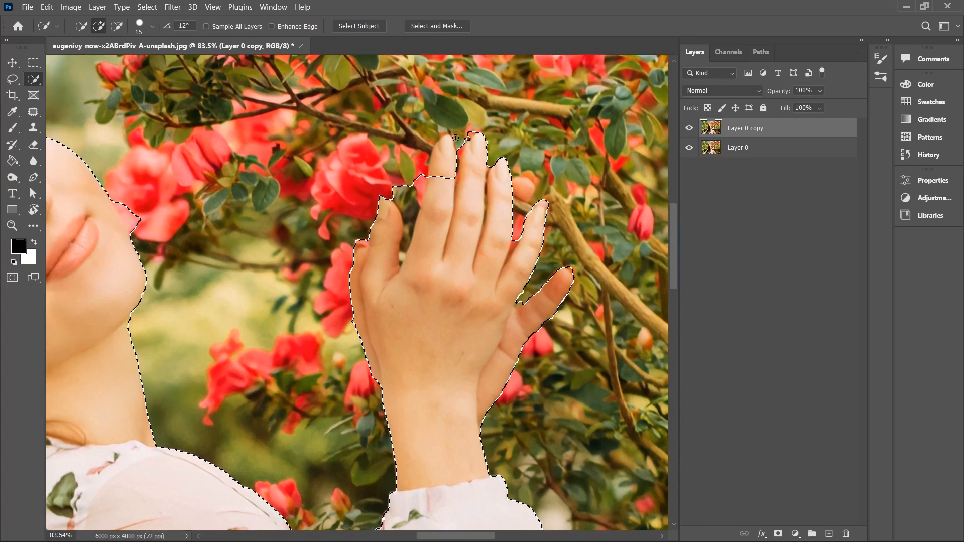
{"action": "left_click_drag", "start_coordinate": [455, 143], "coordinate": [478, 130]}
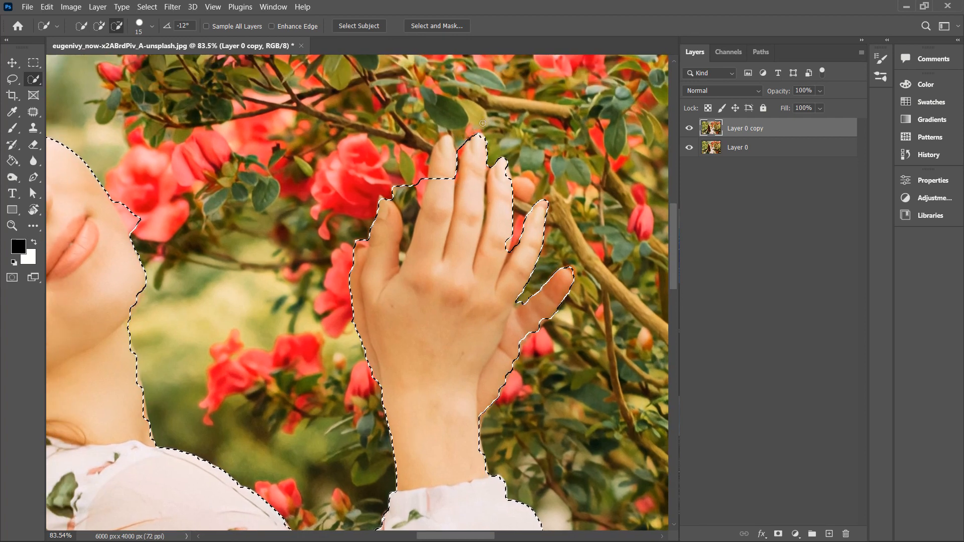
{"action": "left_click_drag", "start_coordinate": [445, 168], "coordinate": [444, 147]}
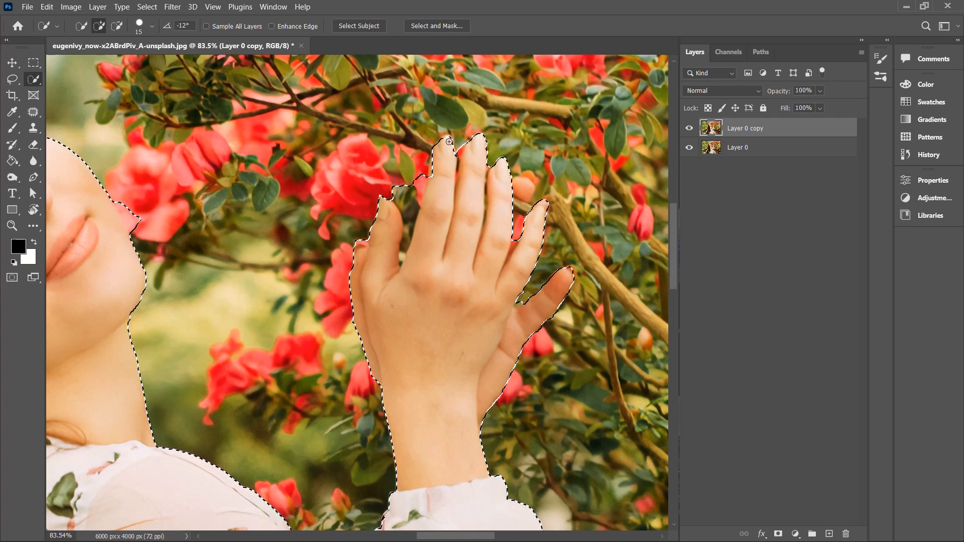
{"action": "mouse_move", "coordinate": [447, 159]}
{"action": "left_mouse_down"}
{"action": "mouse_move", "coordinate": [436, 191]}
{"action": "mouse_move", "coordinate": [435, 168]}
{"action": "mouse_move", "coordinate": [410, 189]}
{"action": "mouse_move", "coordinate": [406, 225]}
{"action": "mouse_move", "coordinate": [422, 175]}
{"action": "mouse_move", "coordinate": [419, 191]}
{"action": "left_mouse_up"}
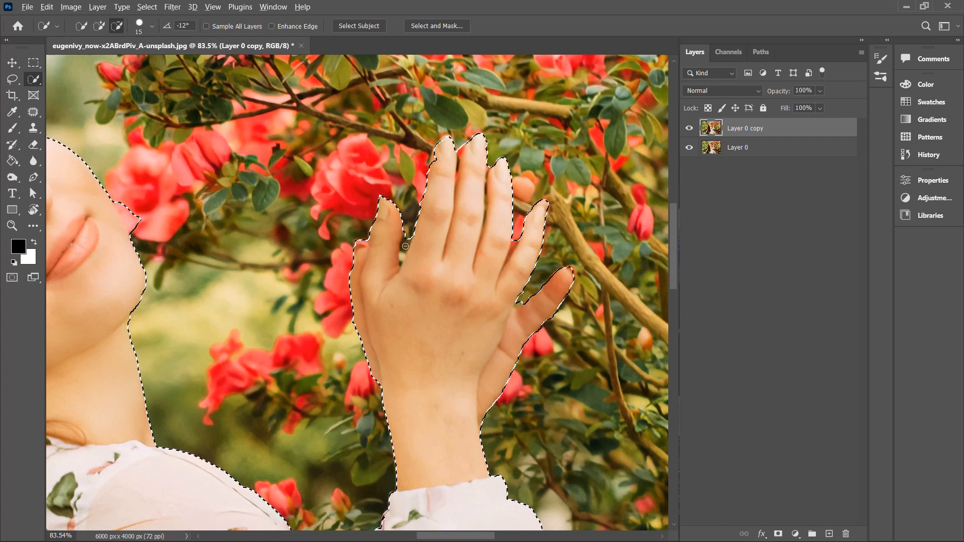
{"action": "left_click_drag", "start_coordinate": [404, 248], "coordinate": [402, 257]}
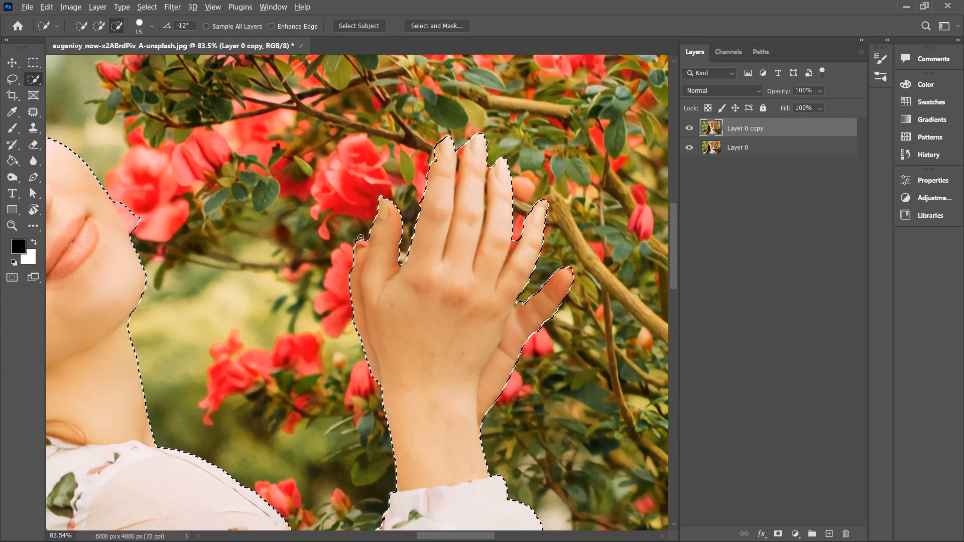
- Subtract the red flower petal beside the woman's cheek from the selection
{"action": "key", "text": "alt"}
{"action": "mouse_move", "coordinate": [184, 214]}
{"action": "left_mouse_down"}
{"action": "mouse_move", "coordinate": [364, 263]}
{"action": "mouse_move", "coordinate": [339, 288]}
{"action": "mouse_move", "coordinate": [328, 265]}
{"action": "left_mouse_up"}
{"action": "left_click", "coordinate": [365, 272], "text": "alt"}
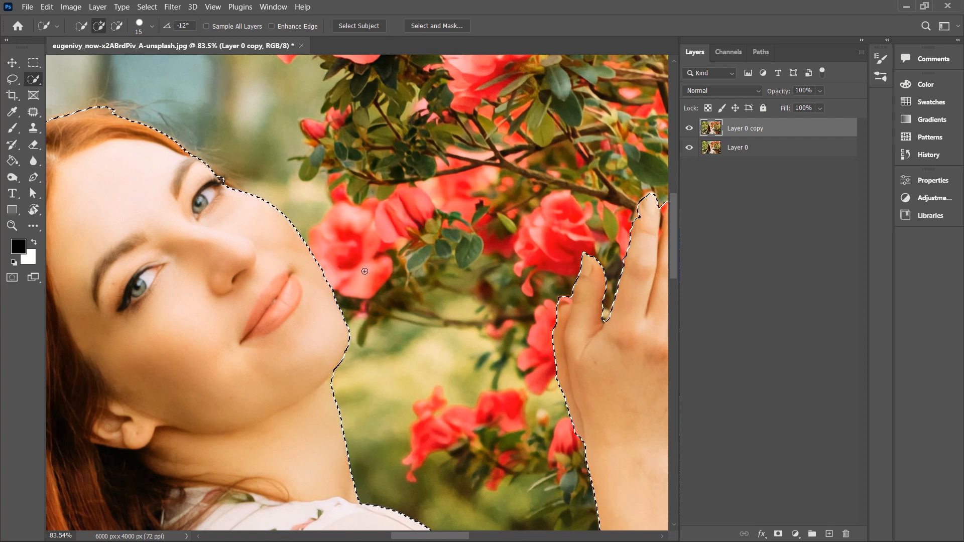
{"action": "key", "text": "ctrl+0"}
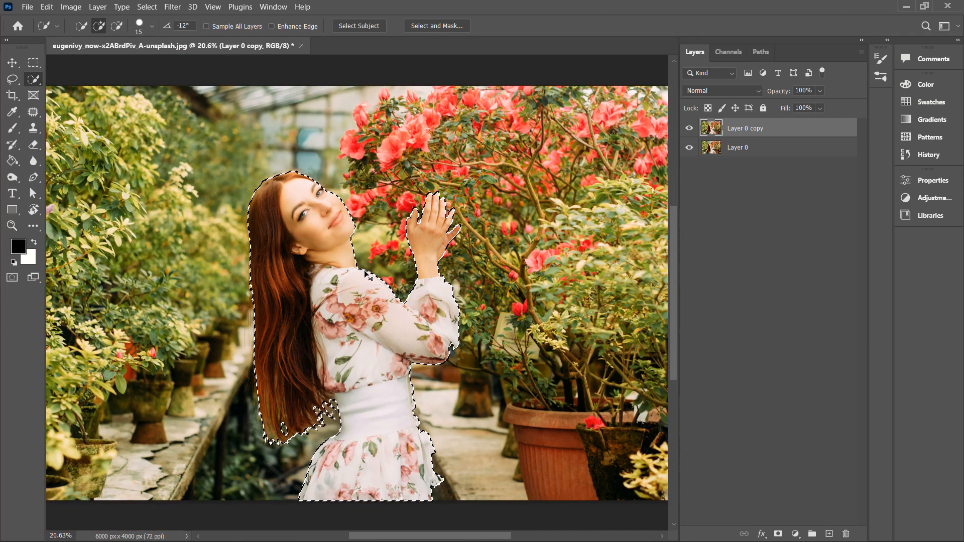
{"action": "key", "text": "ctrl+minus"}
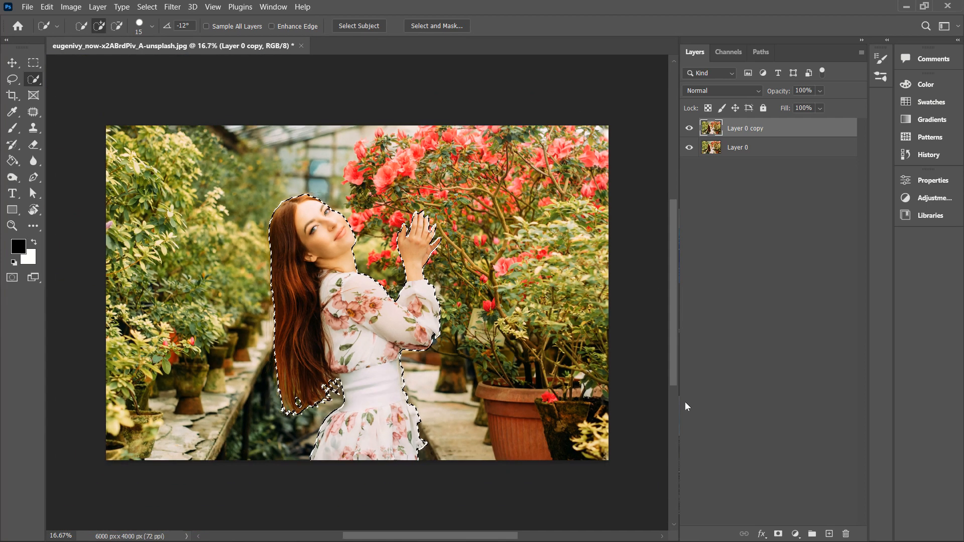
- Add a layer mask to Layer 0 copy from the selection and hide Layer 0
{"action": "left_click", "coordinate": [779, 534]}
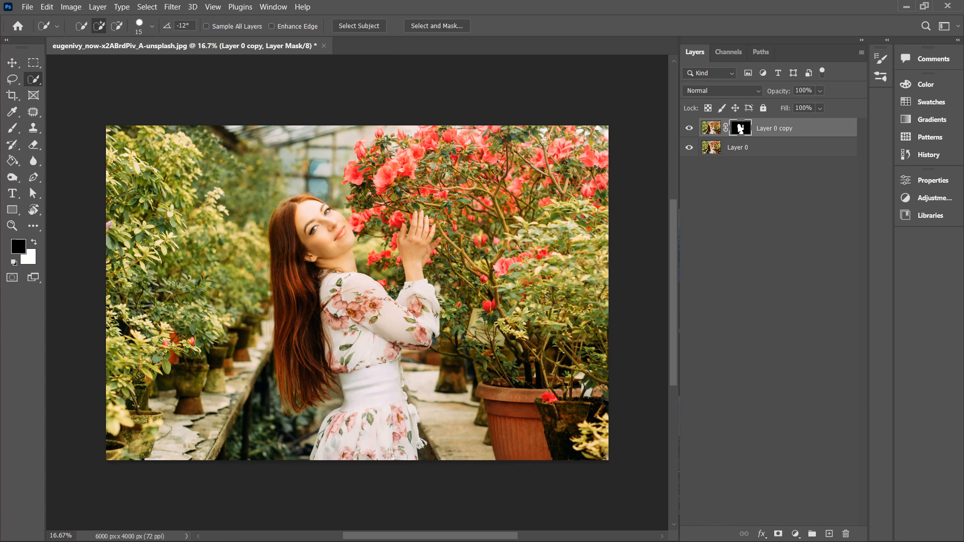
{"action": "left_click", "coordinate": [757, 150]}
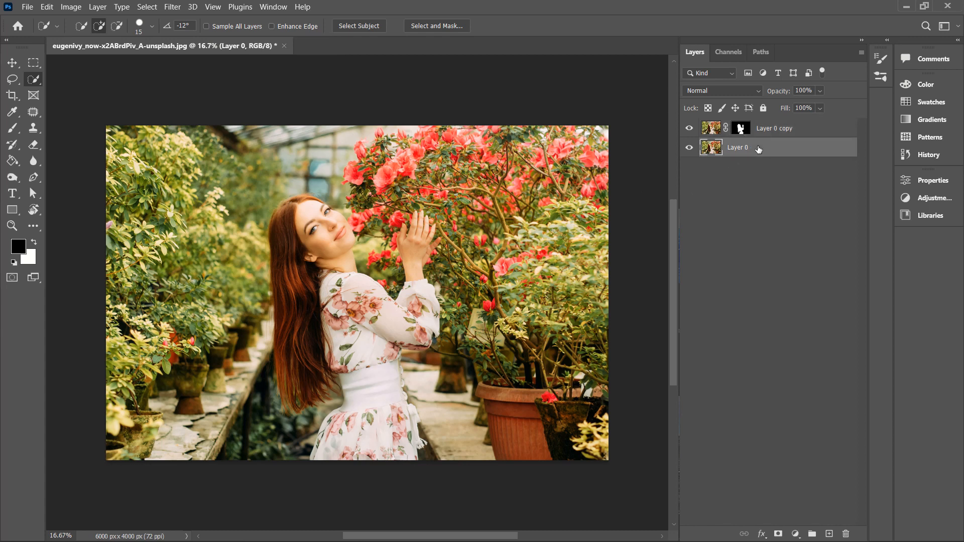
{"action": "left_click", "coordinate": [689, 148]}
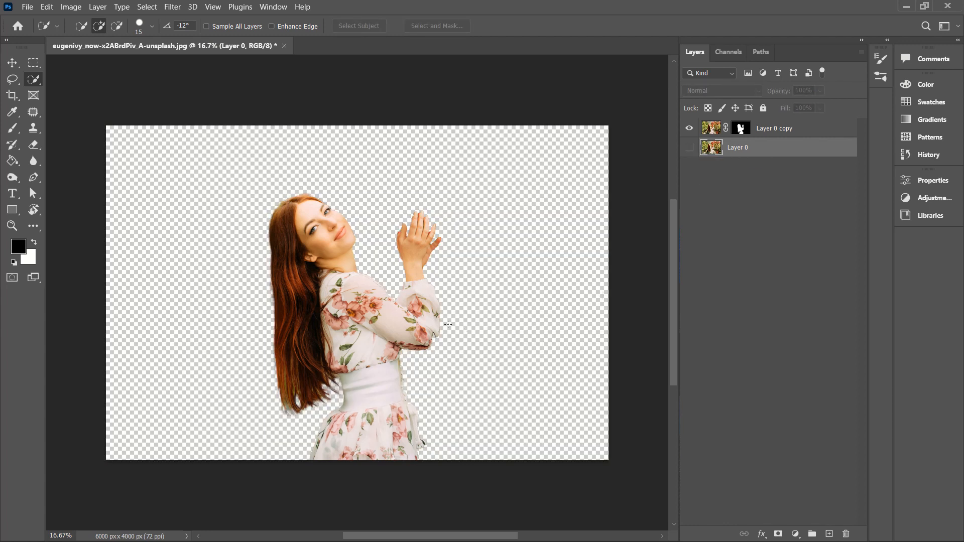
- Examine the cutout's edges around the face, hands and hair, and select the masked Layer 0 copy
{"action": "scroll", "coordinate": [302, 278], "scroll_direction": "up", "scroll_amount": 5}
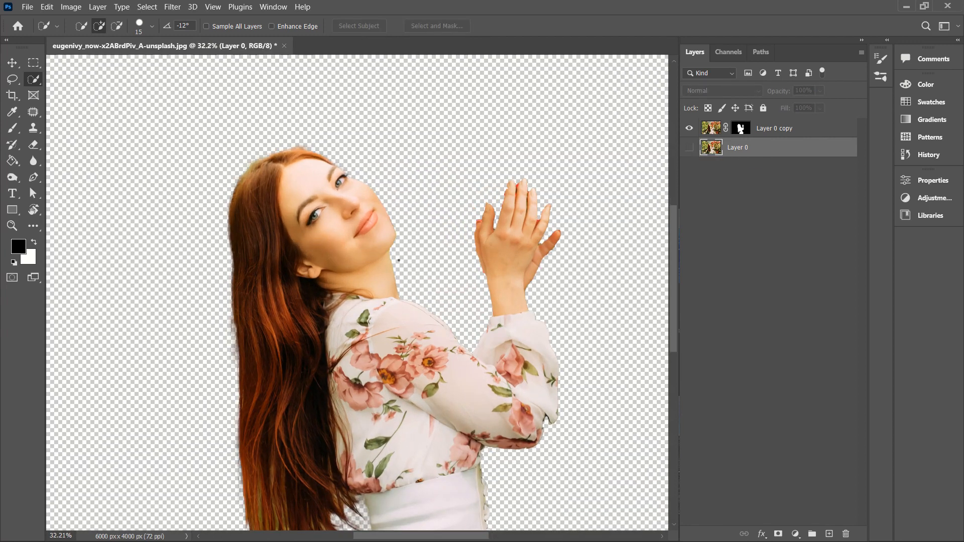
{"action": "scroll", "coordinate": [392, 256], "scroll_direction": "up", "scroll_amount": 1}
{"action": "scroll", "coordinate": [576, 210], "scroll_direction": "up", "scroll_amount": 3}
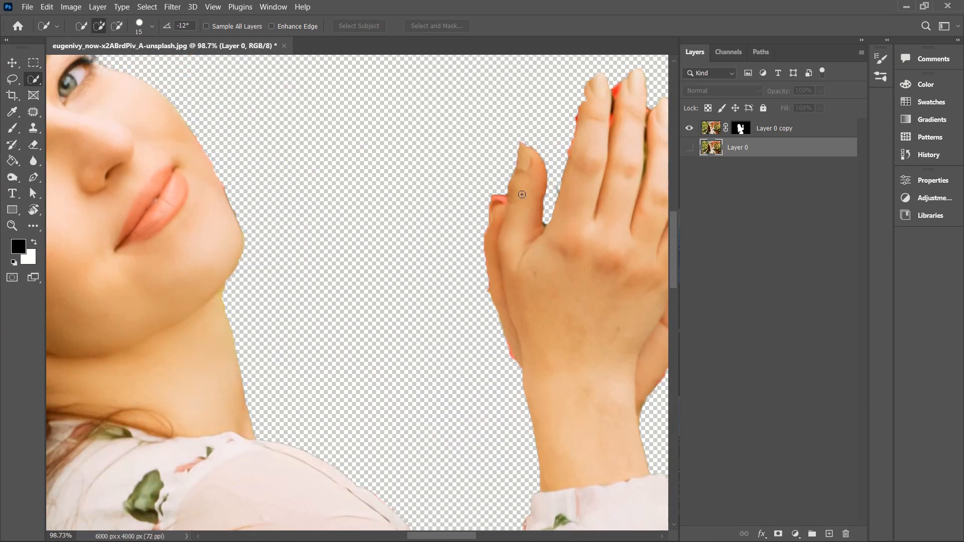
{"action": "scroll", "coordinate": [482, 200], "scroll_direction": "down", "scroll_amount": 6}
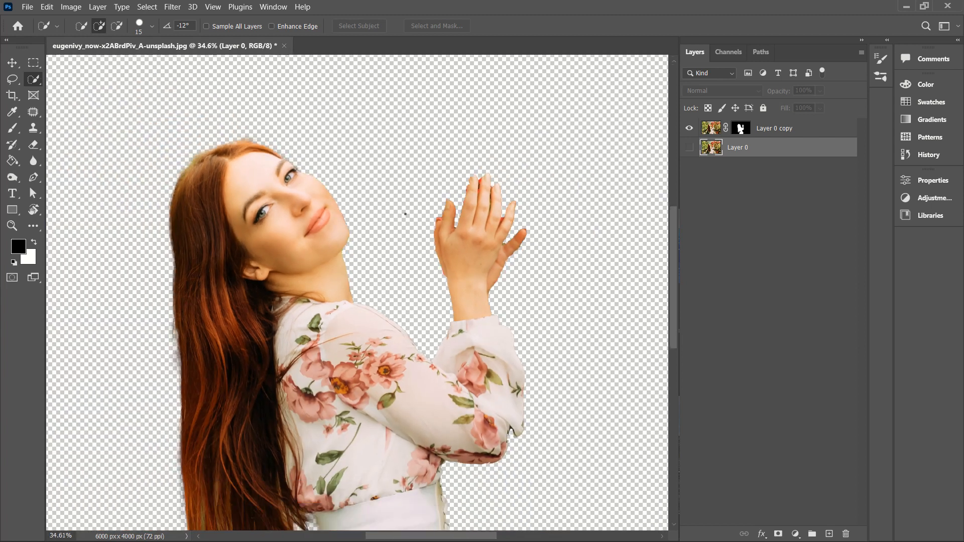
{"action": "scroll", "coordinate": [405, 214], "scroll_direction": "down", "scroll_amount": 2}
{"action": "left_click_drag", "start_coordinate": [275, 265], "coordinate": [293, 214]}
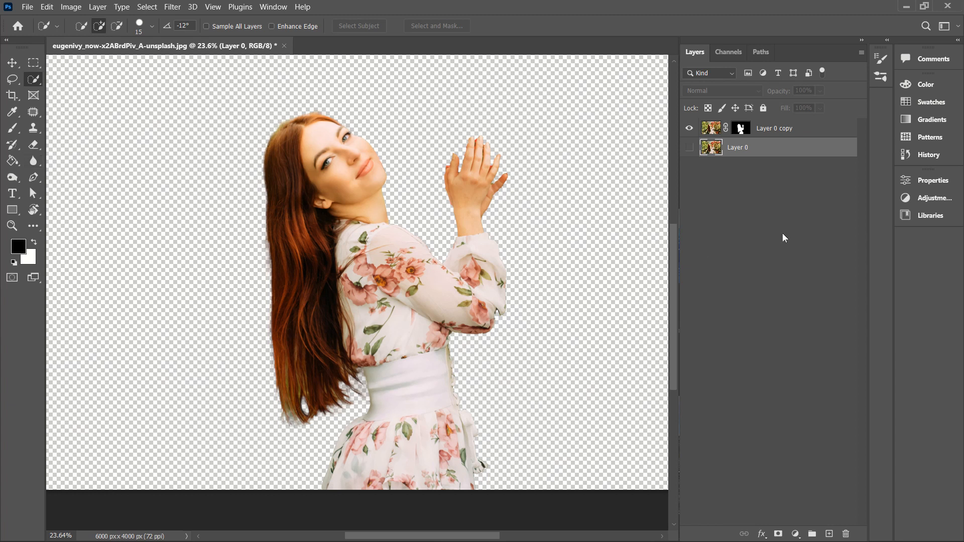
{"action": "left_click", "coordinate": [774, 136]}
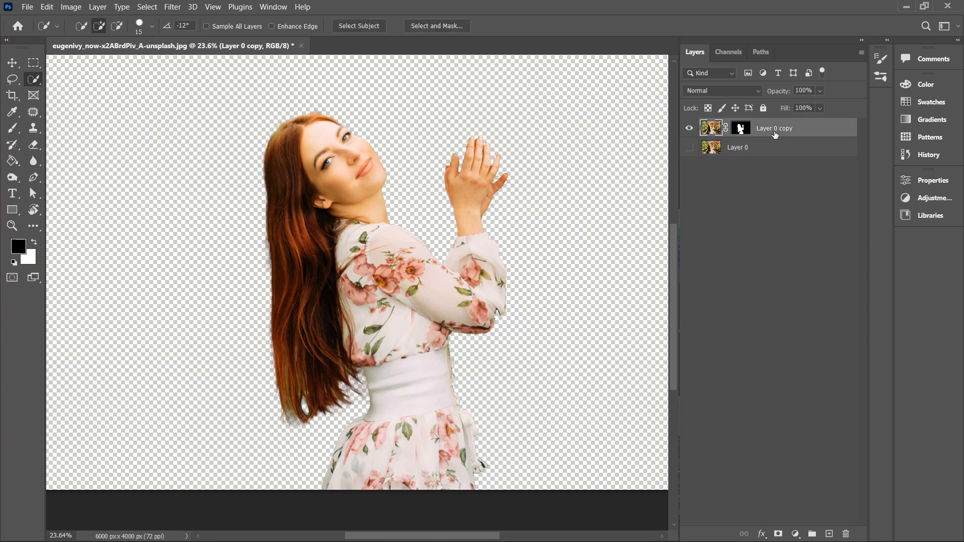
- Open the Layer 0 copy mask in Select and Mask and preview it with the Overlay view at 100% opacity
{"action": "left_click", "coordinate": [738, 128]}
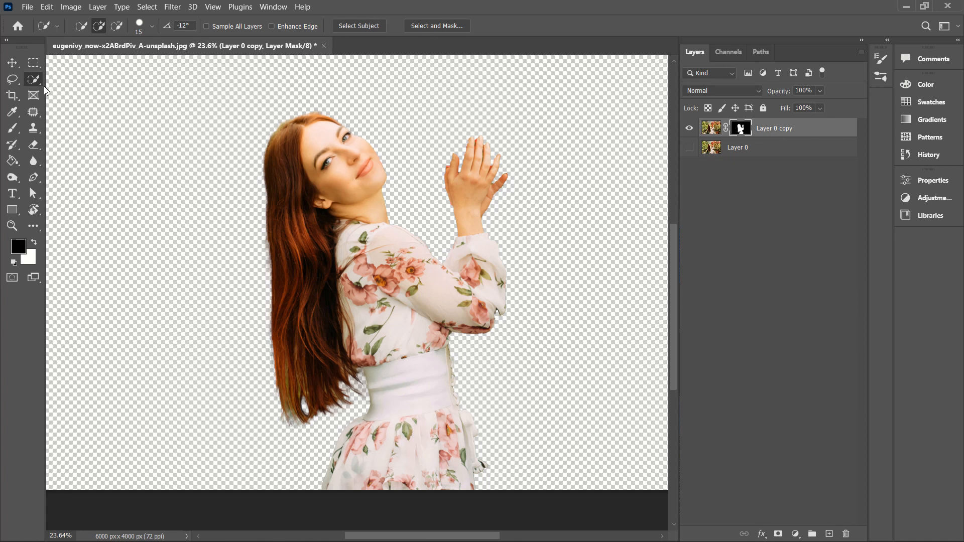
{"action": "left_click", "coordinate": [457, 26]}
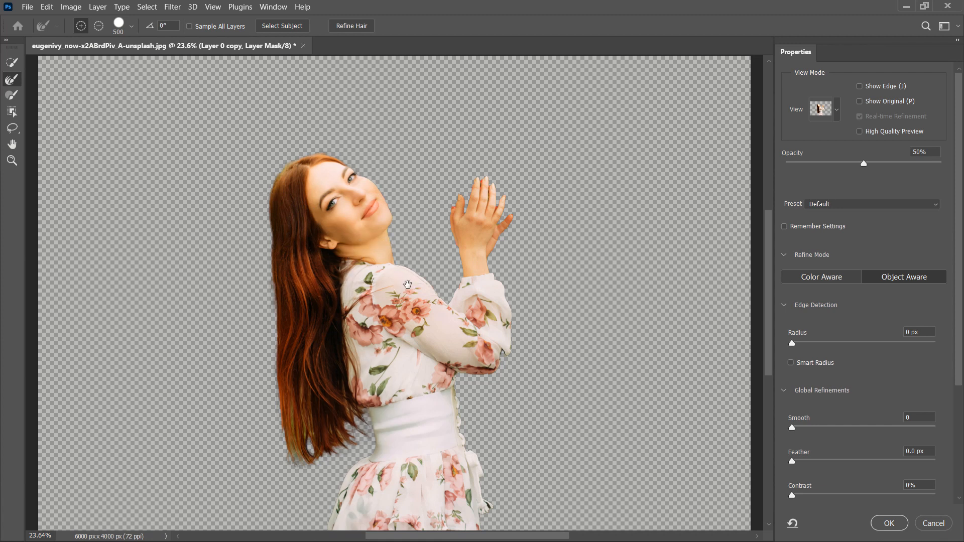
{"action": "left_click_drag", "start_coordinate": [407, 284], "coordinate": [434, 270]}
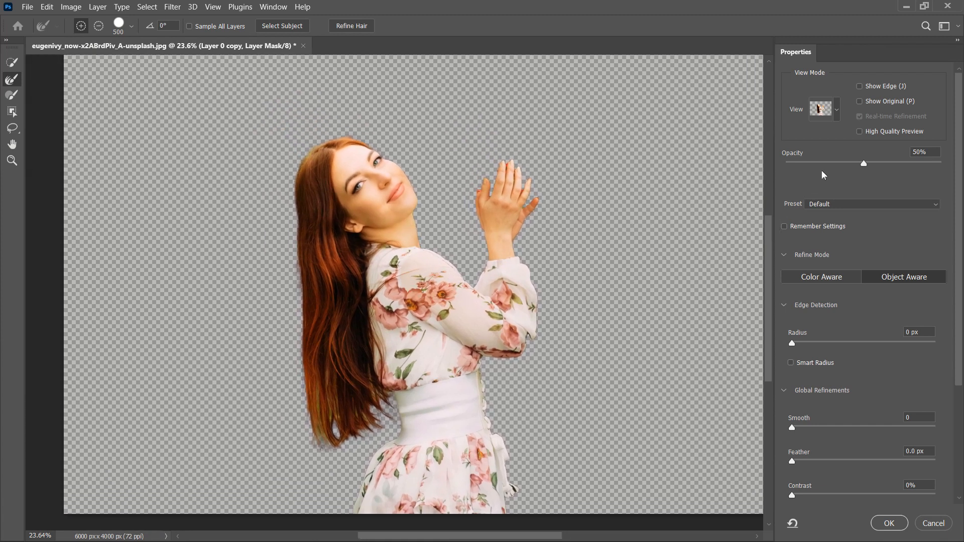
{"action": "left_click", "coordinate": [837, 115]}
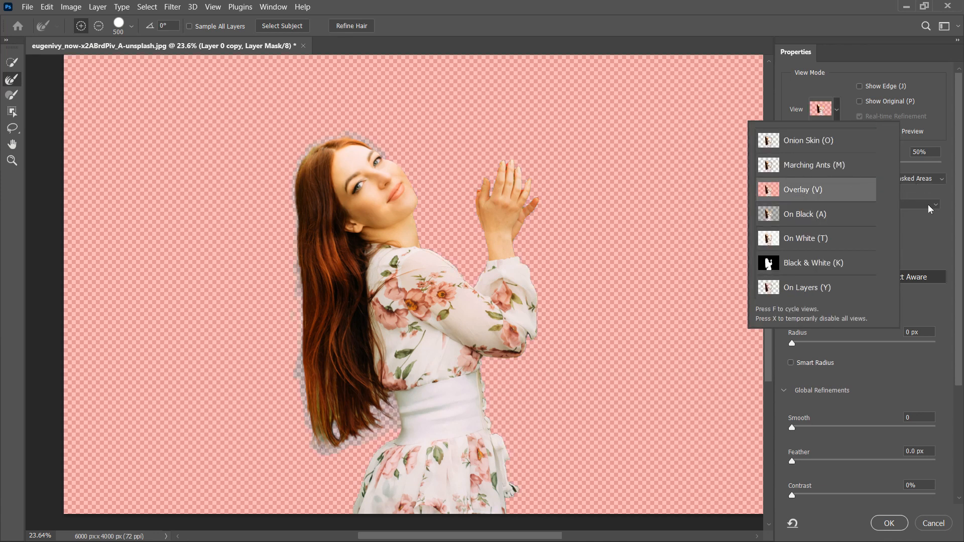
{"action": "left_click", "coordinate": [914, 245]}
{"action": "mouse_move", "coordinate": [866, 164]}
{"action": "left_mouse_down"}
{"action": "mouse_move", "coordinate": [963, 149]}
{"action": "mouse_move", "coordinate": [947, 162]}
{"action": "left_mouse_up"}
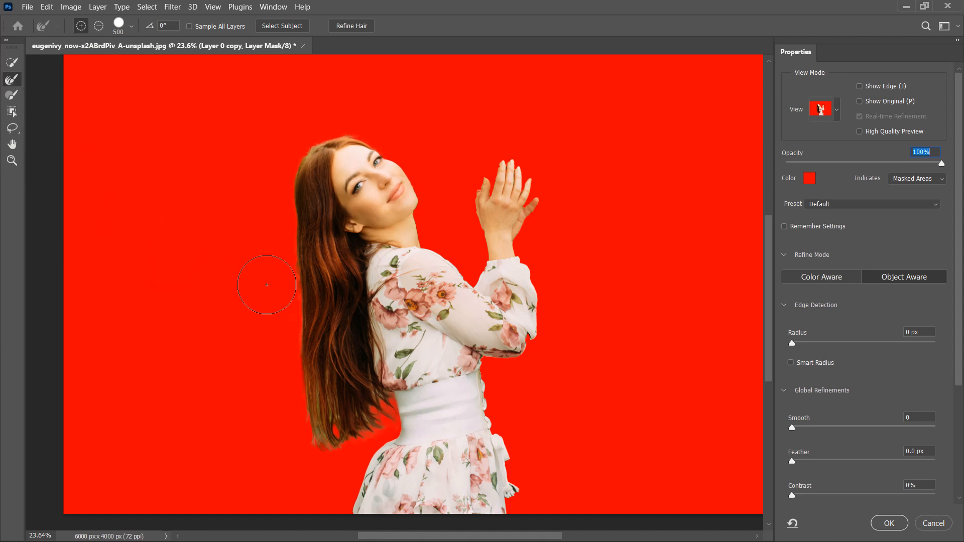
- Refine the outer and lower edges of the woman's long hair with the Refine Edge Brush at size 125
{"action": "key", "text": "bracketleft"}
{"action": "key", "text": "bracketleft"}
{"action": "key", "text": "bracketleft"}
{"action": "key", "text": "bracketleft"}
{"action": "key", "text": "bracketleft"}
{"action": "key", "text": "bracketleft"}
{"action": "key", "text": "bracketleft"}
{"action": "key", "text": "bracketleft"}
{"action": "key", "text": "bracketleft"}
{"action": "key", "text": "bracketleft"}
{"action": "key", "text": "bracketright"}
{"action": "key", "text": "bracketright"}
{"action": "key", "text": "bracketright"}
{"action": "mouse_move", "coordinate": [296, 225]}
{"action": "left_mouse_down"}
{"action": "mouse_move", "coordinate": [304, 305]}
{"action": "mouse_move", "coordinate": [296, 364]}
{"action": "mouse_move", "coordinate": [309, 431]}
{"action": "mouse_move", "coordinate": [324, 449]}
{"action": "mouse_move", "coordinate": [342, 444]}
{"action": "mouse_move", "coordinate": [337, 430]}
{"action": "mouse_move", "coordinate": [358, 441]}
{"action": "mouse_move", "coordinate": [372, 432]}
{"action": "mouse_move", "coordinate": [365, 423]}
{"action": "mouse_move", "coordinate": [383, 403]}
{"action": "mouse_move", "coordinate": [364, 415]}
{"action": "mouse_move", "coordinate": [392, 409]}
{"action": "left_mouse_up"}
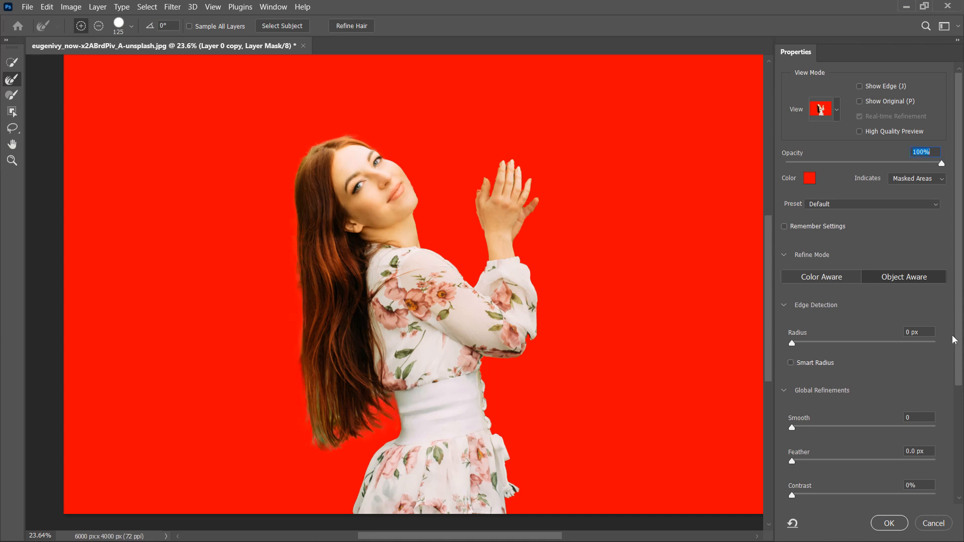
- Enable Decontaminate Colors, set Shift Edge to -18% and output the refined cutout to a new layer with layer mask
{"action": "scroll", "coordinate": [852, 461], "scroll_direction": "down", "scroll_amount": 5}
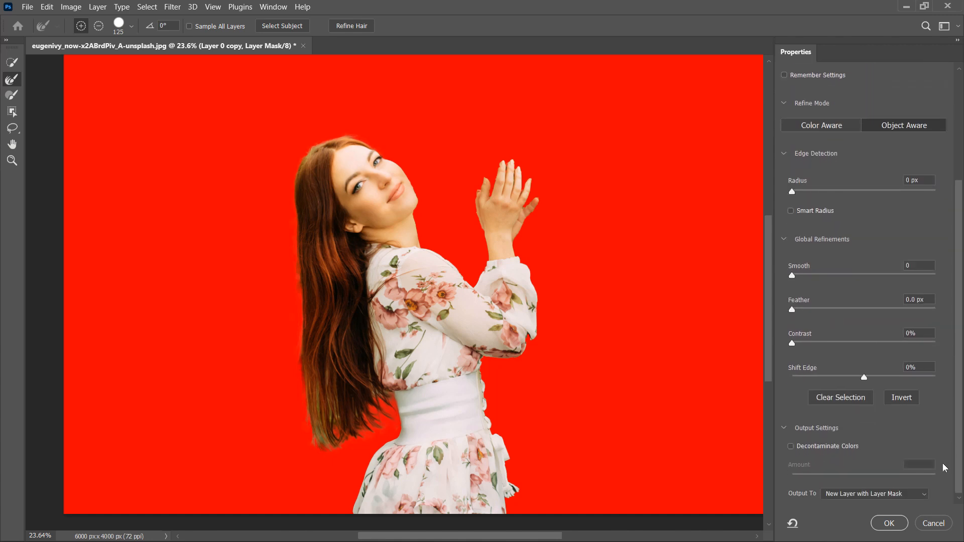
{"action": "left_click", "coordinate": [816, 448]}
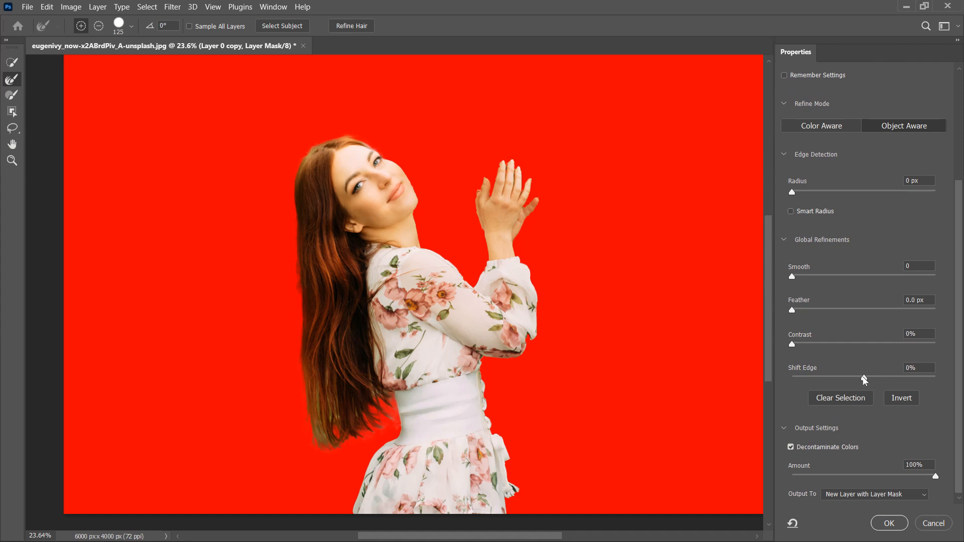
{"action": "mouse_move", "coordinate": [864, 381]}
{"action": "left_mouse_down"}
{"action": "mouse_move", "coordinate": [824, 383]}
{"action": "mouse_move", "coordinate": [851, 380]}
{"action": "left_mouse_up"}
{"action": "left_click", "coordinate": [10, 96]}
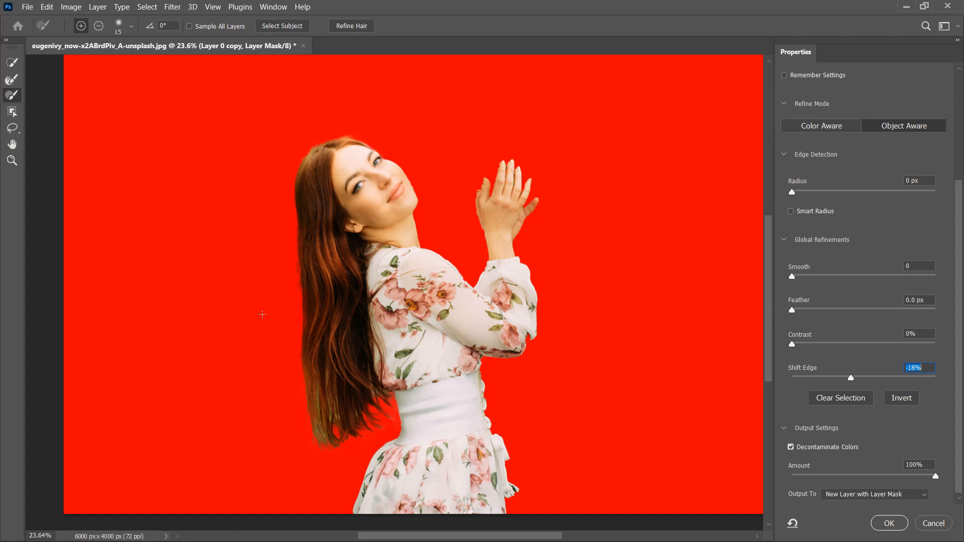
{"action": "key", "text": "bracketright"}
{"action": "key", "text": "bracketright"}
{"action": "key", "text": "alt"}
{"action": "left_click", "coordinate": [889, 523]}
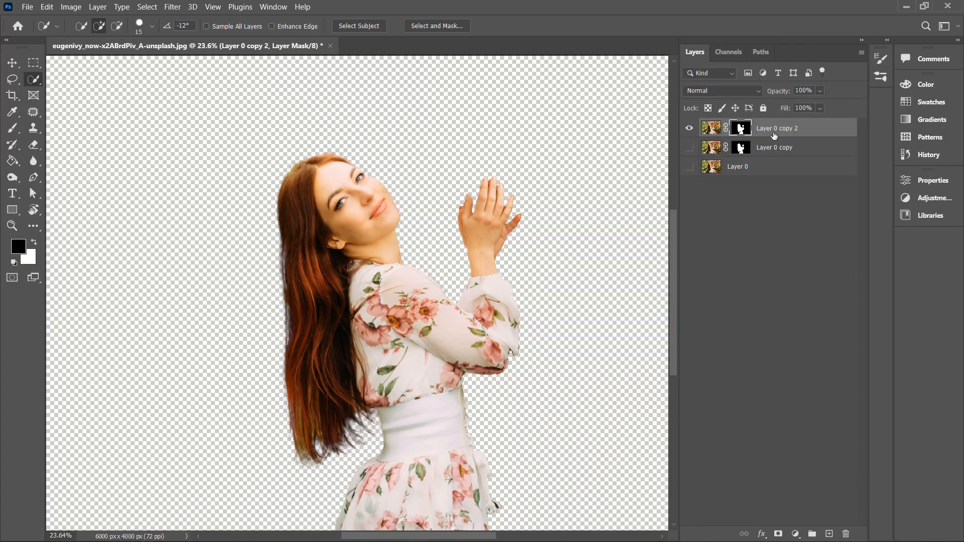
- Delete the old masked Layer 0 copy and switch the visibility from Layer 0 copy 2 to Layer 0
{"action": "left_click", "coordinate": [805, 152]}
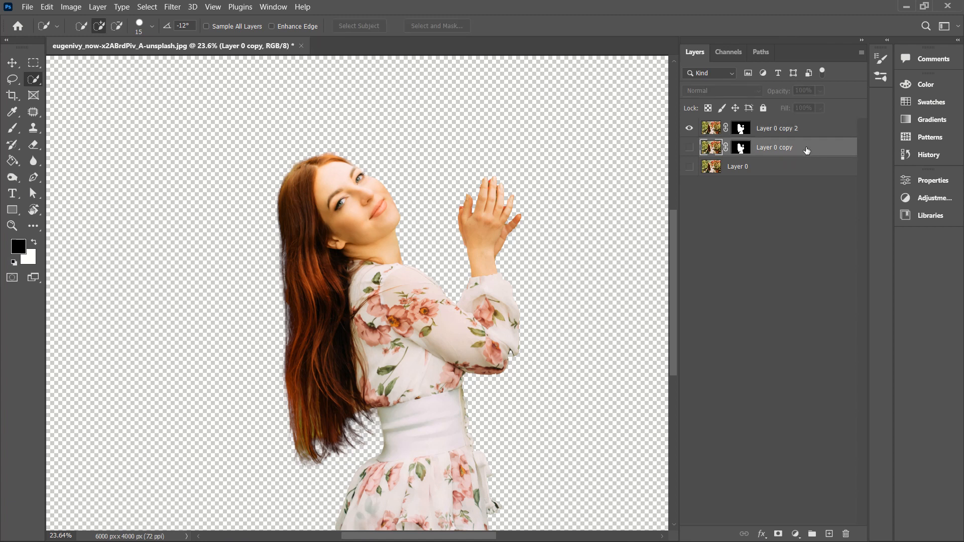
{"action": "key", "text": "Delete"}
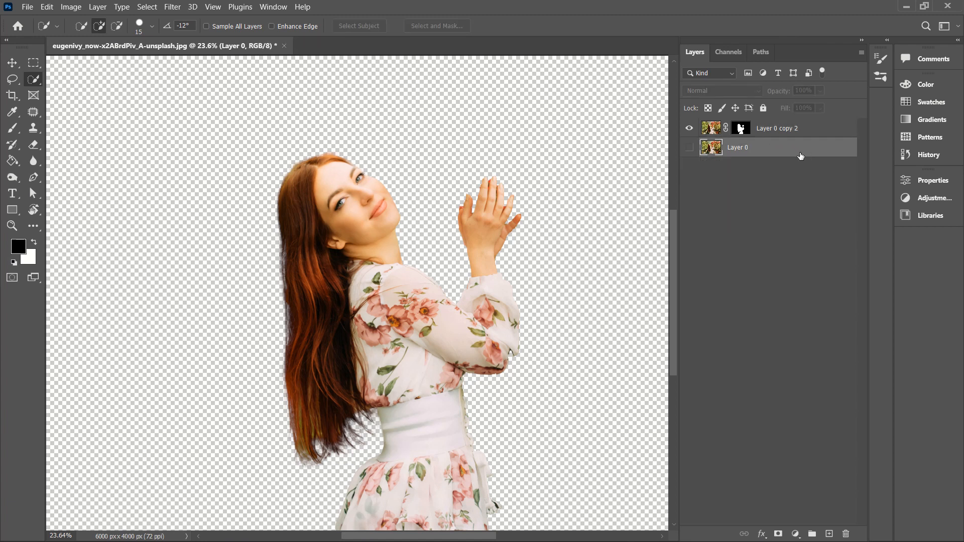
{"action": "left_click", "coordinate": [690, 147]}
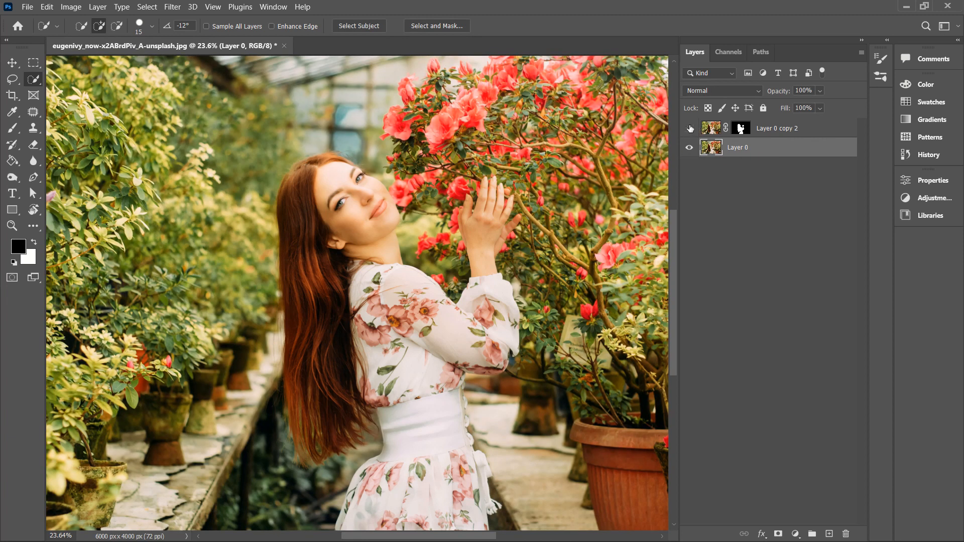
{"action": "left_click", "coordinate": [691, 128]}
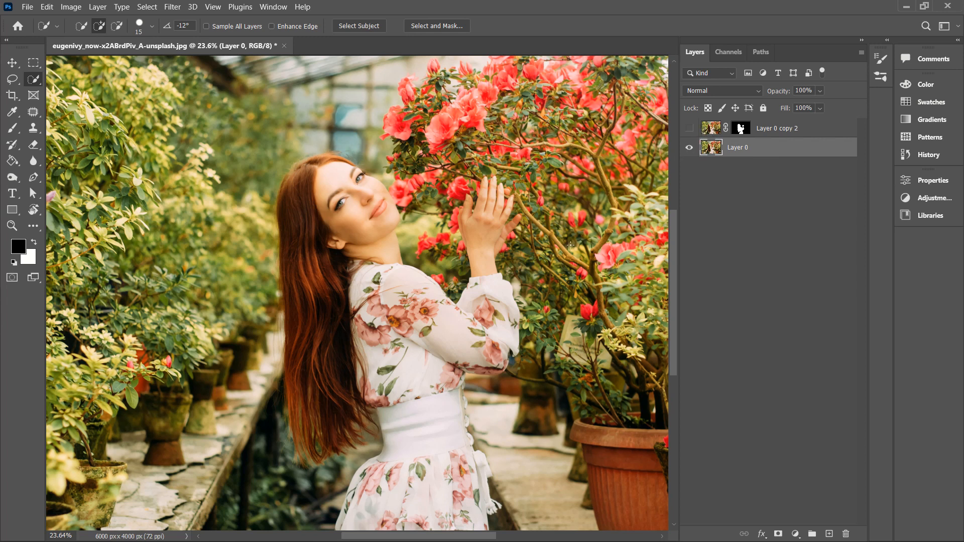
- Load the mask of Layer 0 copy 2 as a selection around the woman while keeping Layer 0 active
{"action": "scroll", "coordinate": [571, 250], "scroll_direction": "down", "scroll_amount": 1}
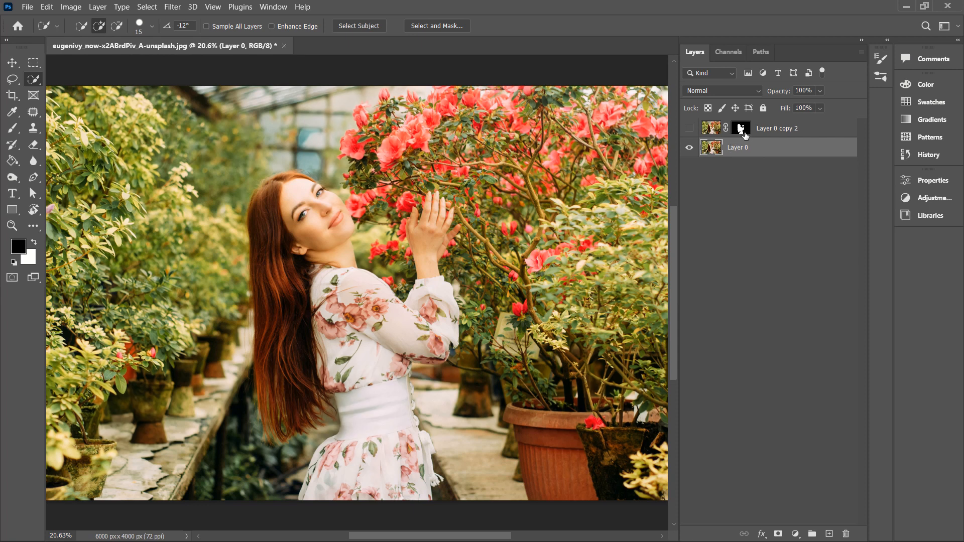
{"action": "left_click_drag", "start_coordinate": [746, 138], "coordinate": [743, 131]}
{"action": "left_click", "coordinate": [743, 131], "text": "ctrl"}
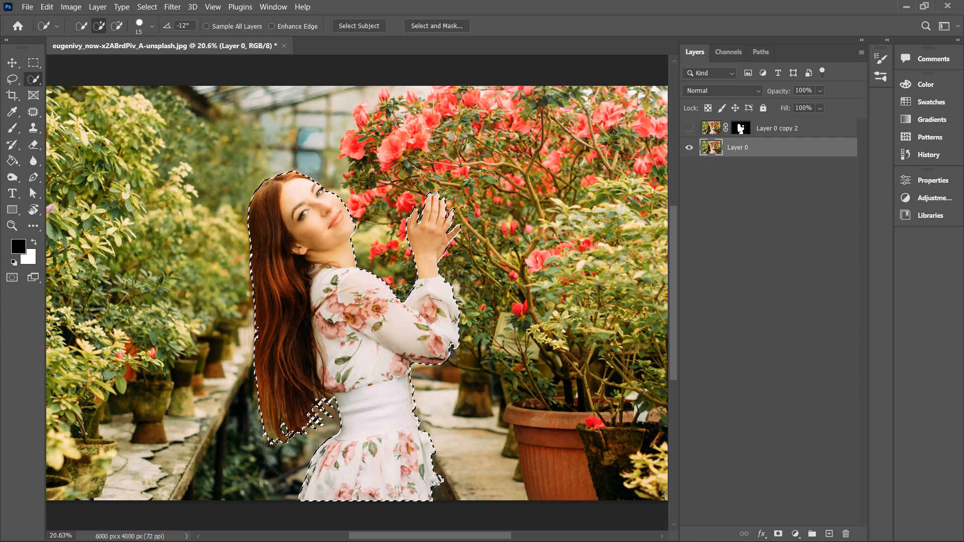
{"action": "left_click", "coordinate": [47, 7]}
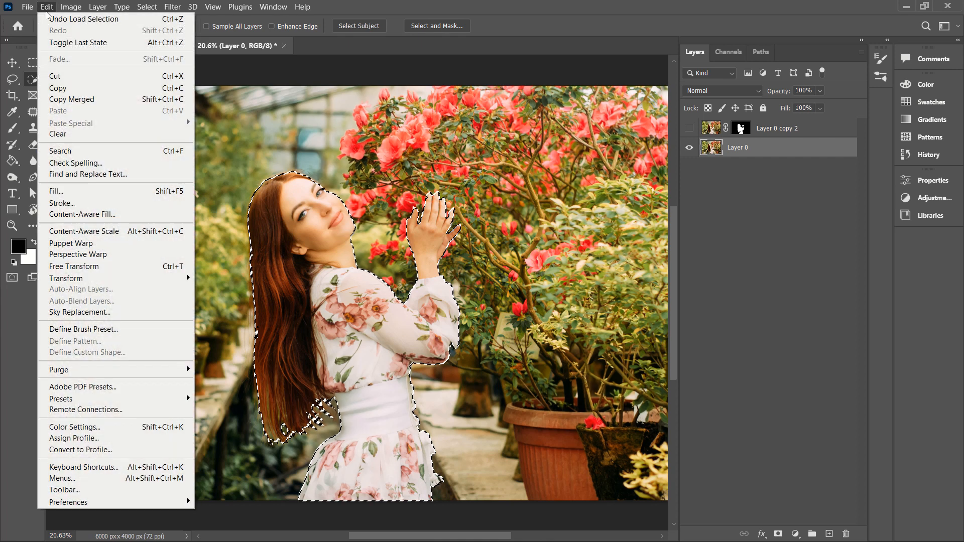
{"action": "left_click", "coordinate": [118, 215]}
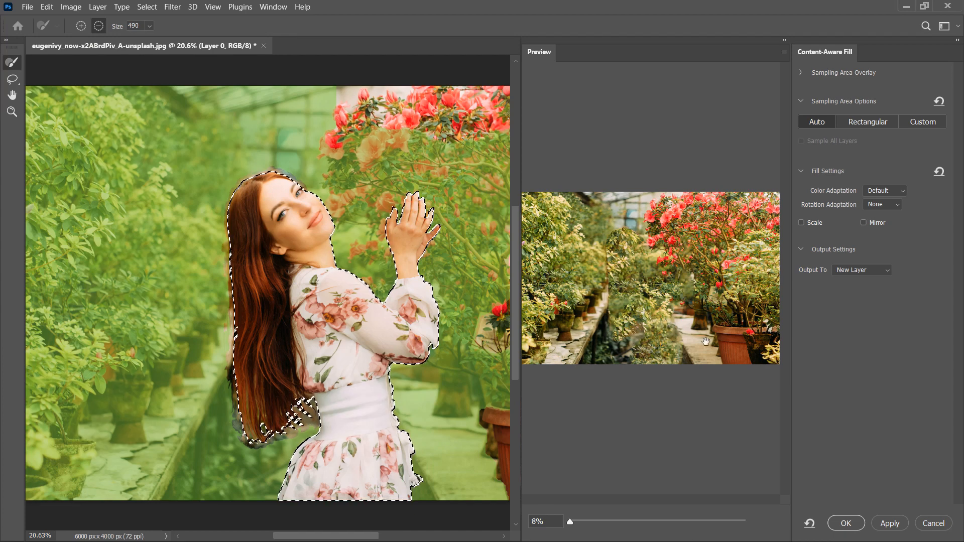
{"action": "left_click", "coordinate": [924, 517]}
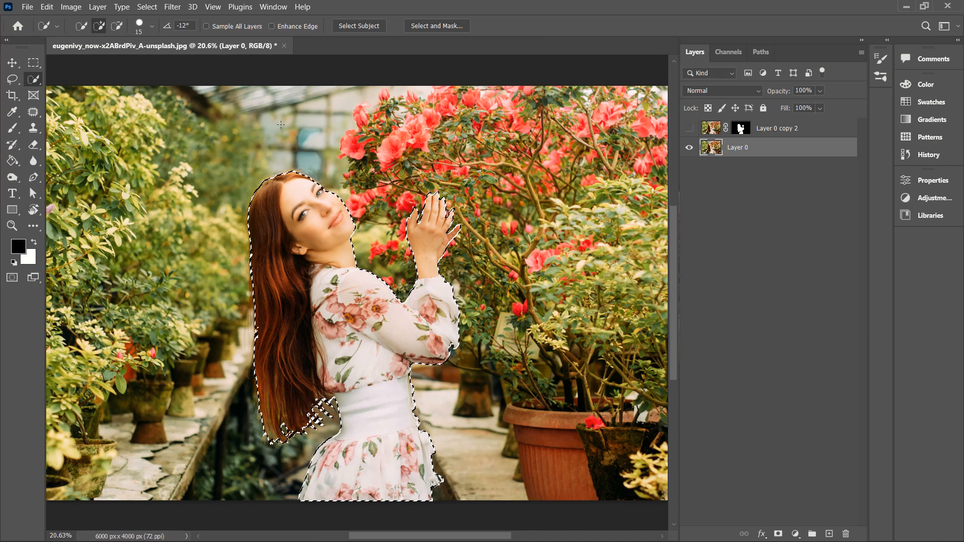
- Expand the selection slightly outward around the woman's outline
{"action": "left_click", "coordinate": [147, 6]}
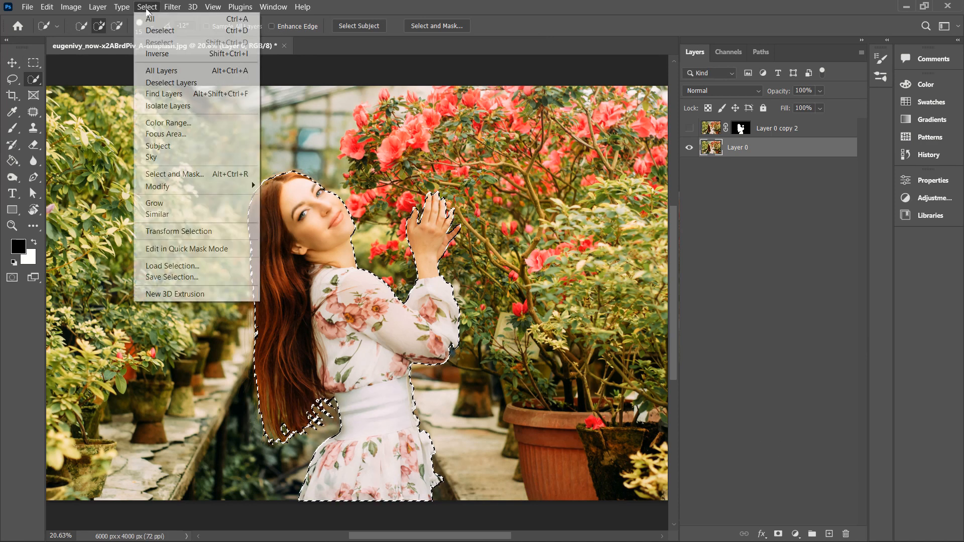
{"action": "mouse_move", "coordinate": [207, 187]}
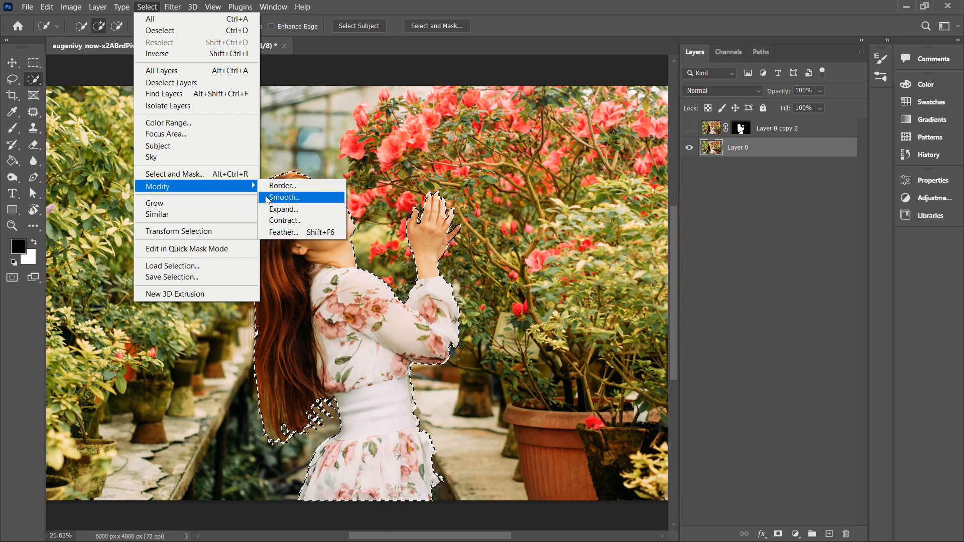
{"action": "left_click", "coordinate": [283, 209]}
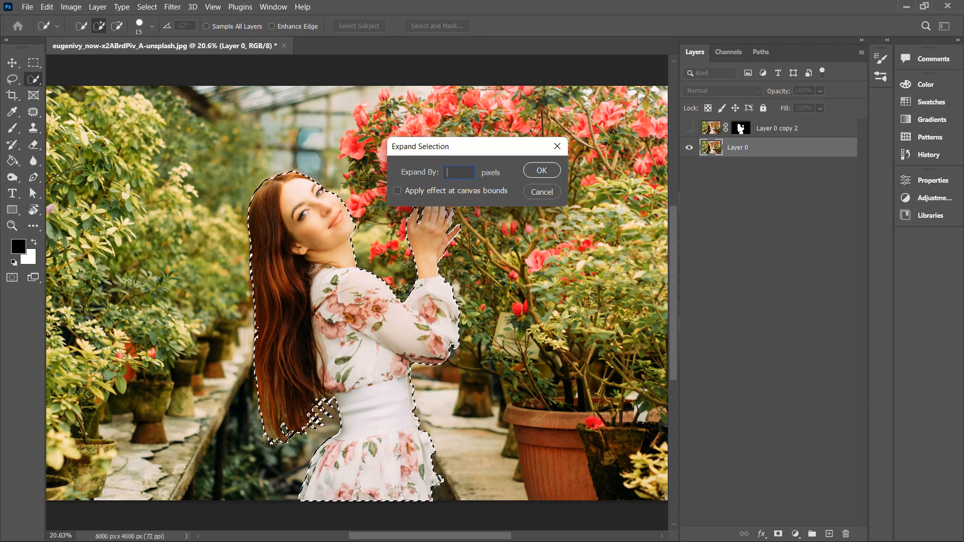
{"action": "key", "text": "Return"}
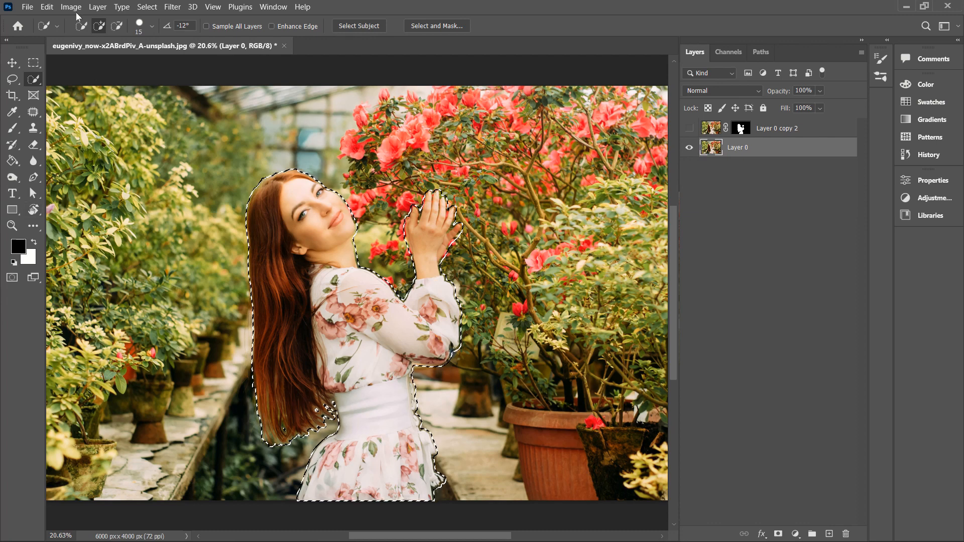
- Replace the selected woman on Layer 0 using Content-Aware Fill output to a new layer, and deselect
{"action": "left_click", "coordinate": [50, 11]}
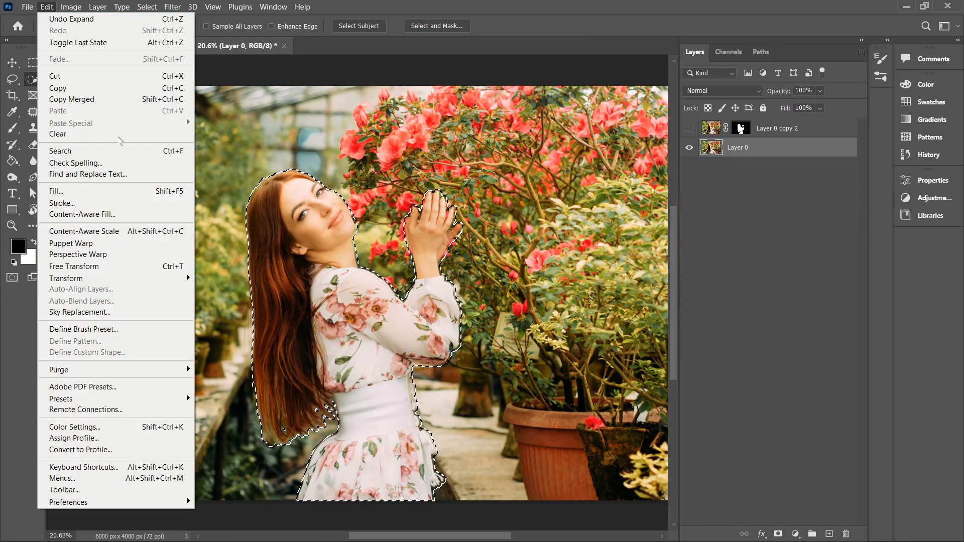
{"action": "left_click", "coordinate": [120, 214]}
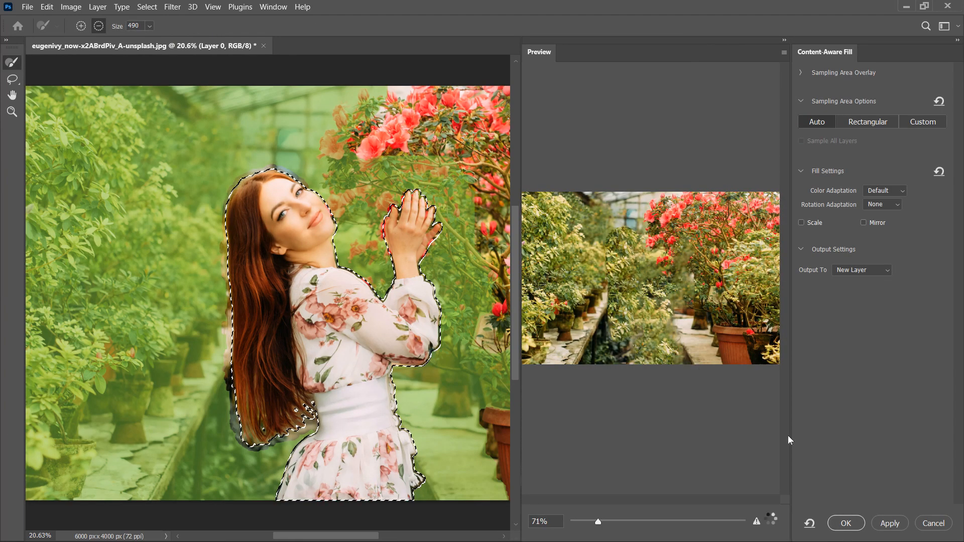
{"action": "left_click", "coordinate": [847, 523]}
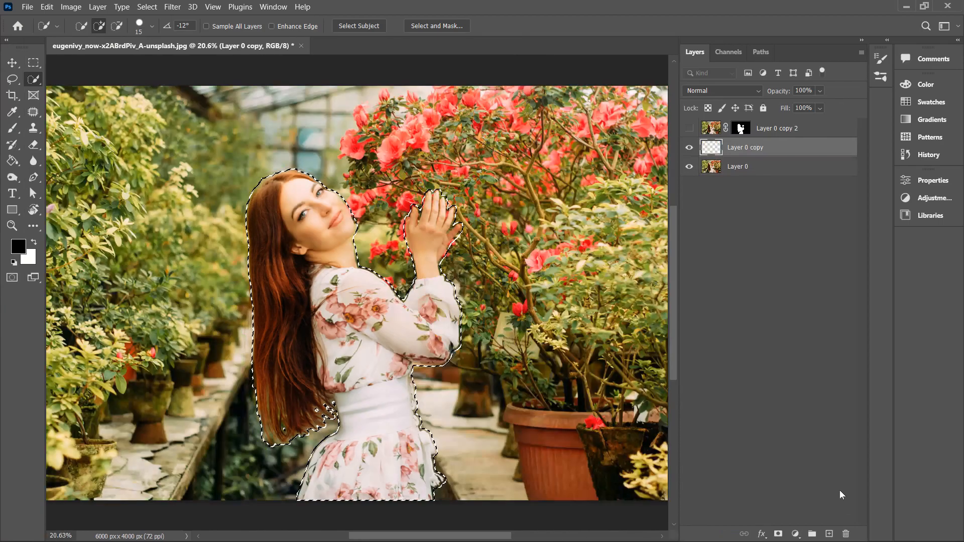
{"action": "key", "text": "ctrl+d"}
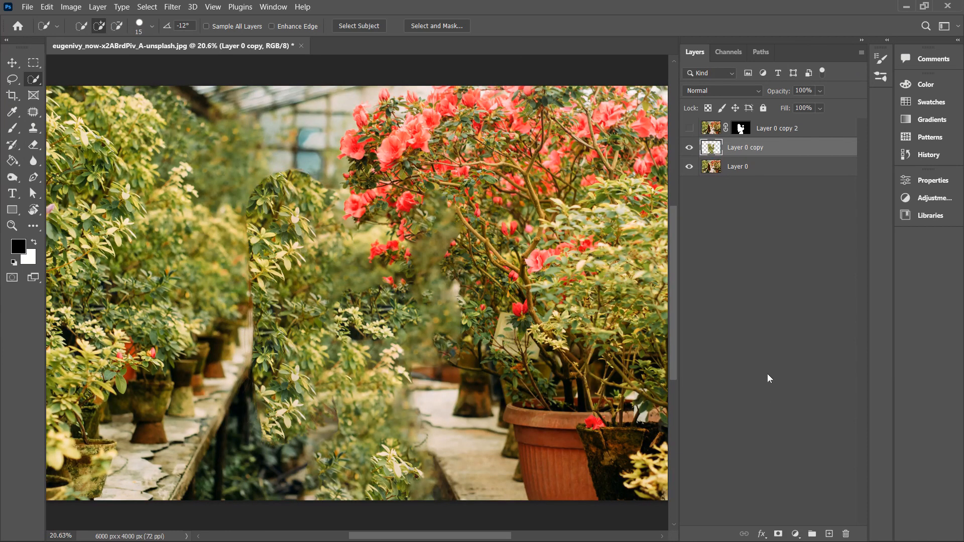
- Show Layer 0 copy 2 and inspect the filled patch by toggling the visibility of Layer 0 and the cutout layer
{"action": "left_click", "coordinate": [691, 129]}
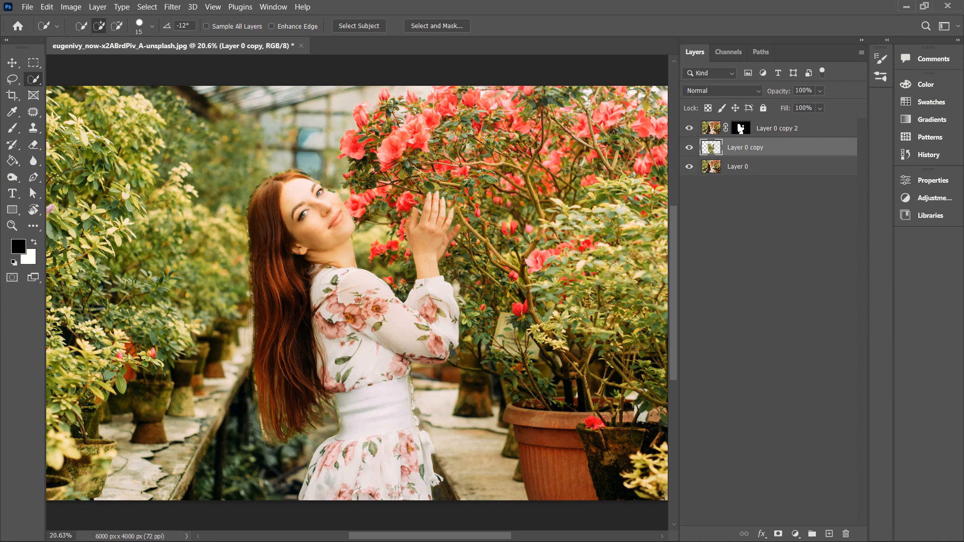
{"action": "key", "text": "v"}
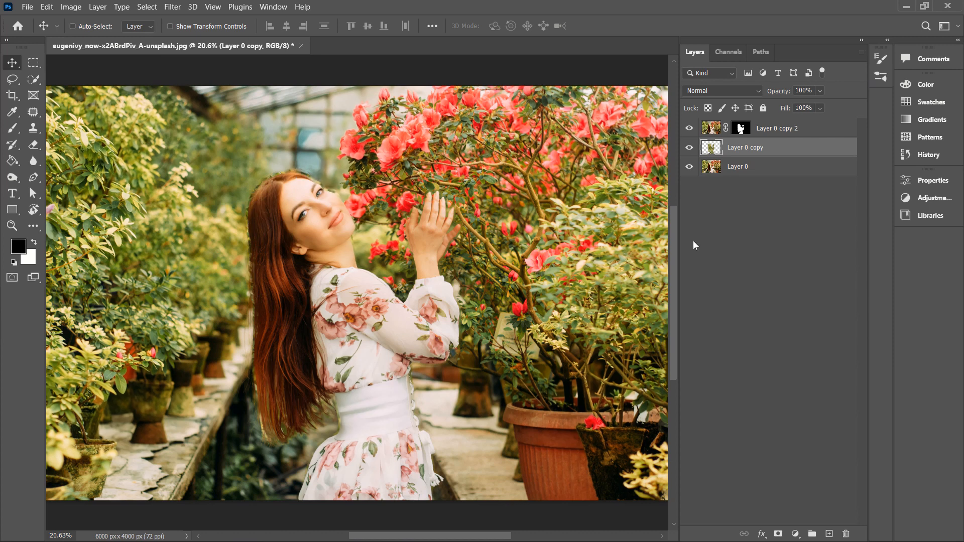
{"action": "left_click", "coordinate": [690, 167]}
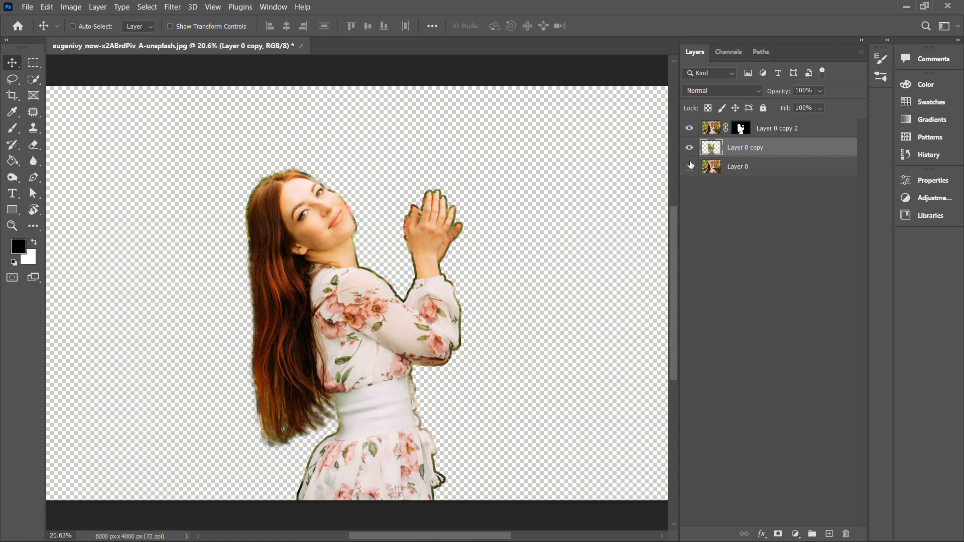
{"action": "left_click", "coordinate": [693, 130]}
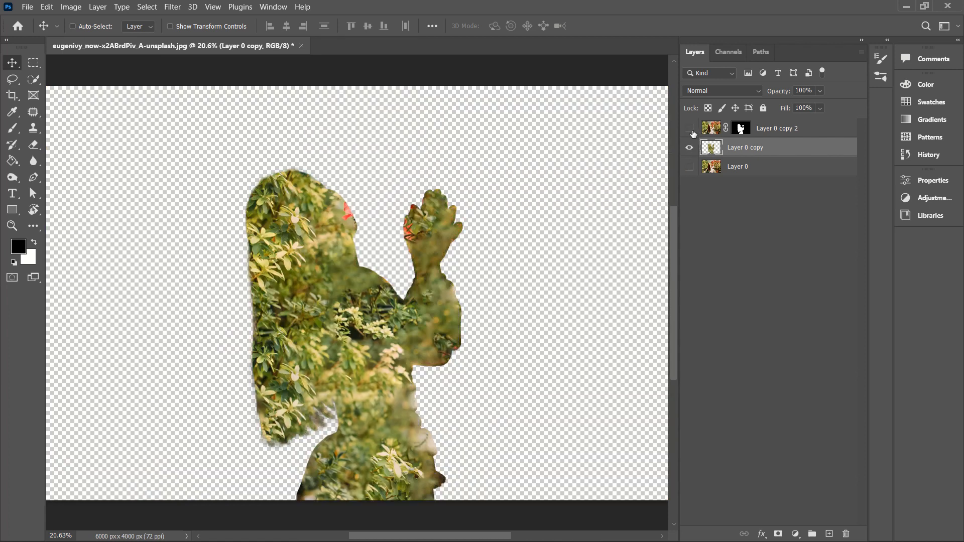
{"action": "left_click", "coordinate": [690, 131]}
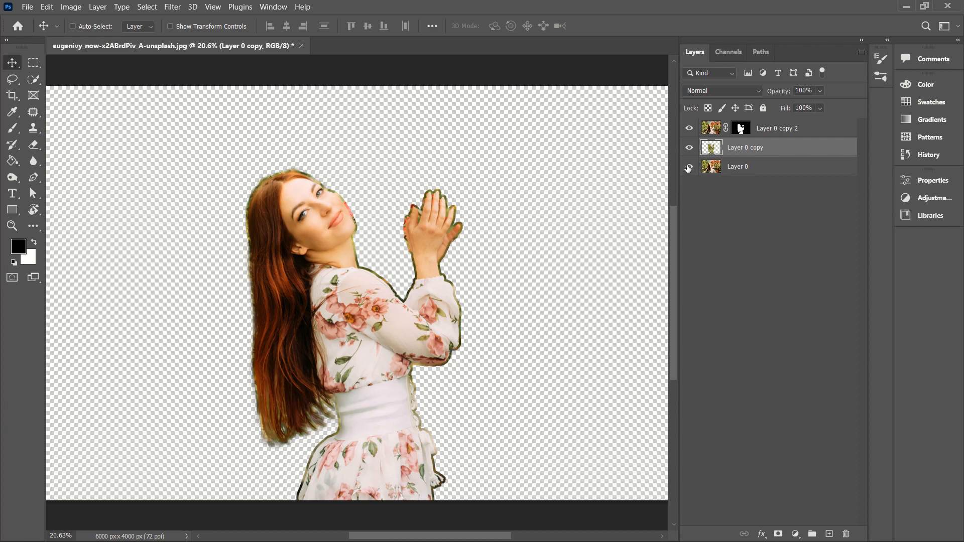
{"action": "left_click", "coordinate": [689, 167]}
- Merge Layer 0 and the filled Layer 0 copy into one background layer beneath the cutout
{"action": "left_click", "coordinate": [762, 172]}
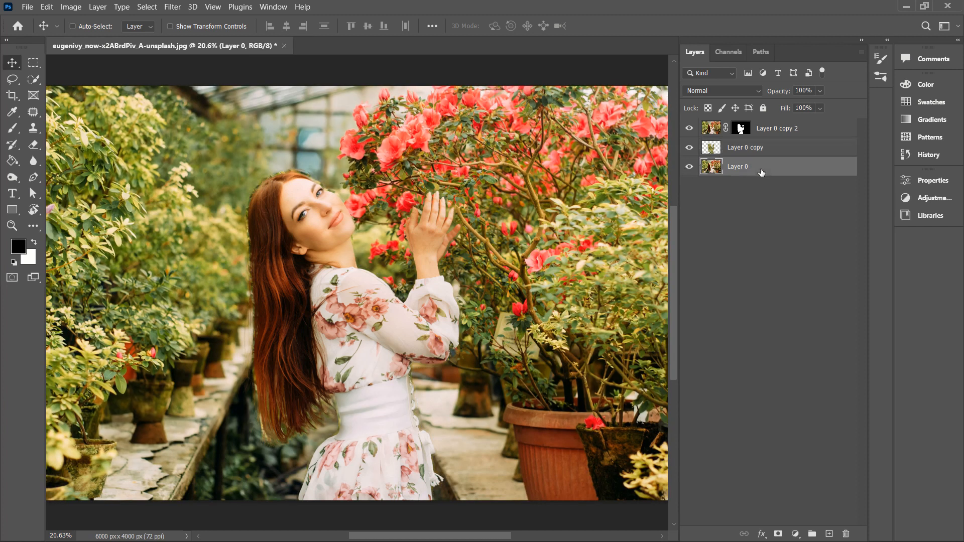
{"action": "left_click", "coordinate": [784, 152], "text": "ctrl"}
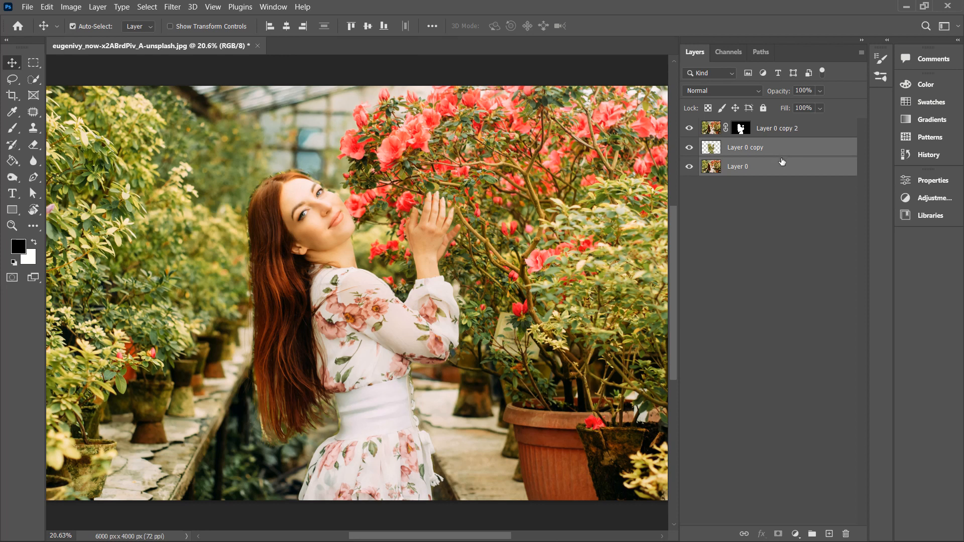
{"action": "key", "text": "ctrl+e"}
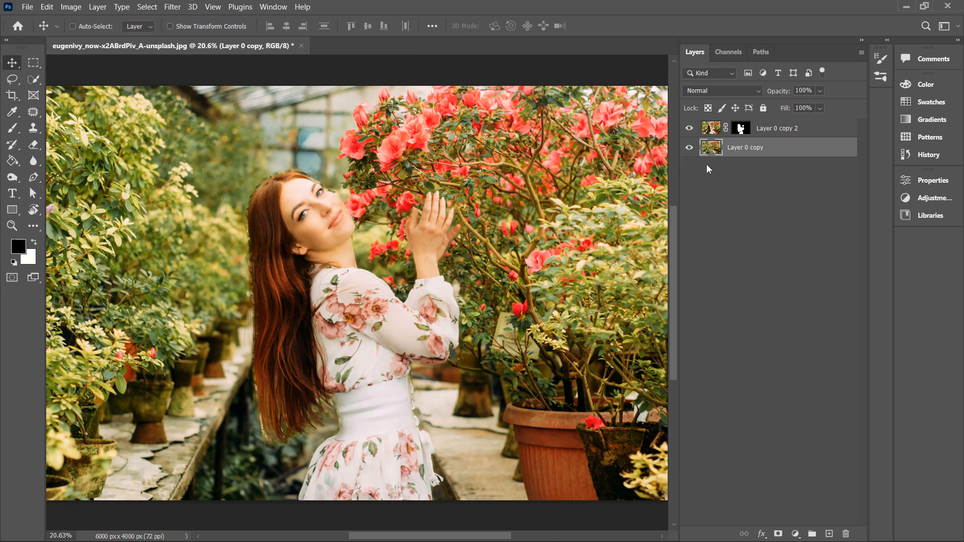
- Hide the cutout layer and apply a Gaussian Blur with a 20-pixel radius directly to the Layer 0 copy background
{"action": "left_click", "coordinate": [690, 129]}
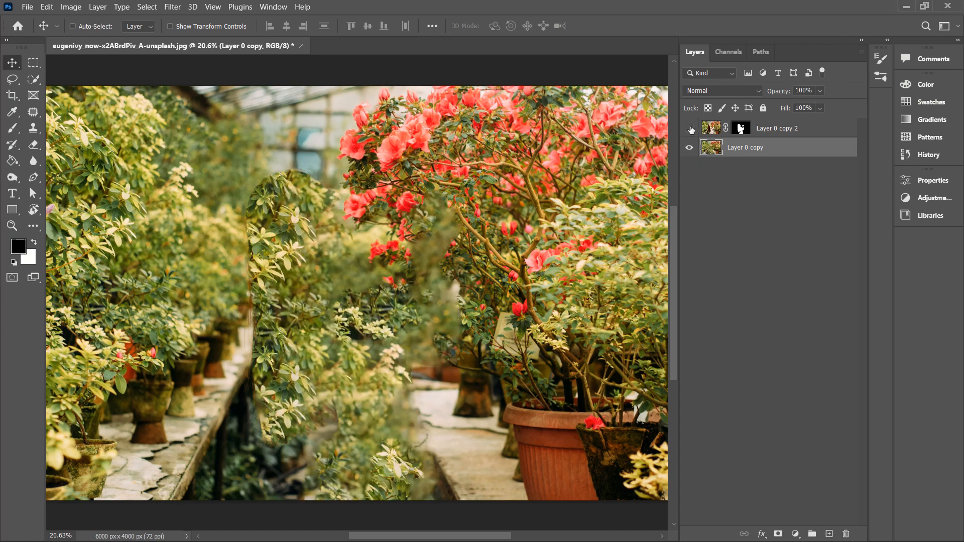
{"action": "left_click_drag", "start_coordinate": [457, 290], "coordinate": [501, 257]}
{"action": "key", "text": "ctrl+z"}
{"action": "left_click", "coordinate": [173, 6]}
{"action": "mouse_move", "coordinate": [261, 160]}
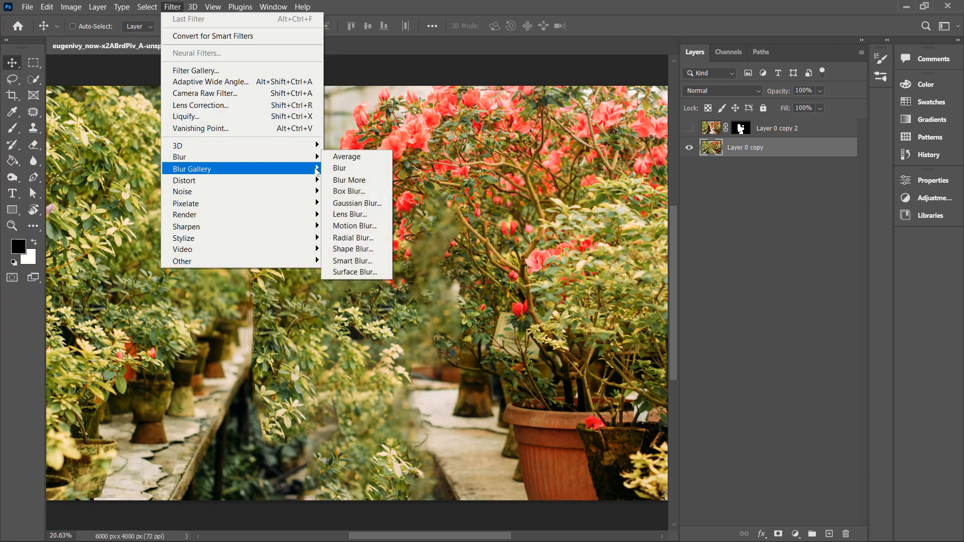
{"action": "left_click", "coordinate": [361, 203]}
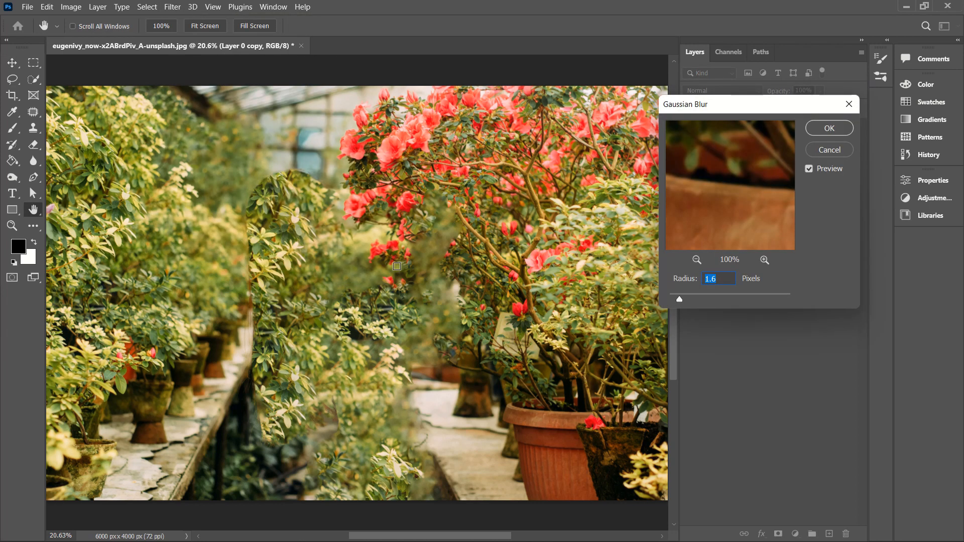
{"action": "left_click", "coordinate": [226, 236]}
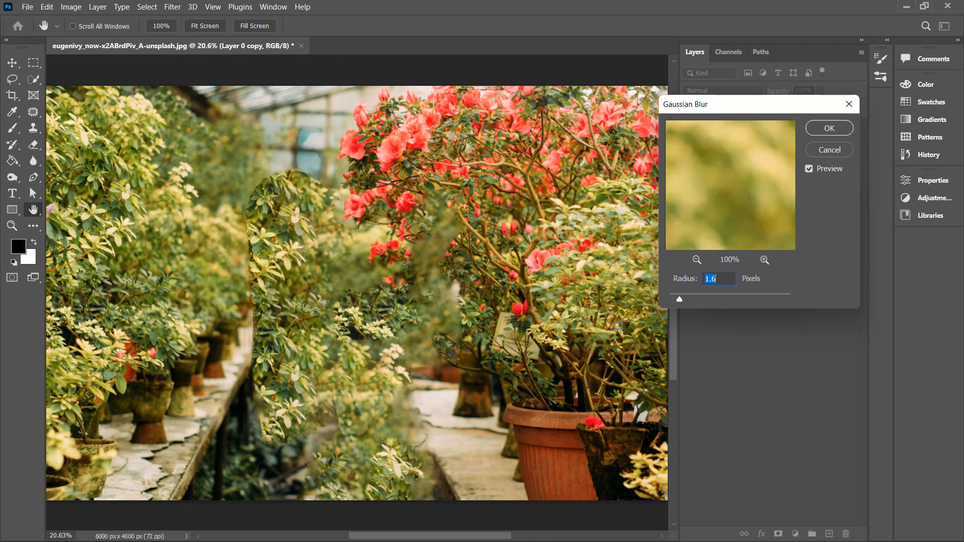
{"action": "left_click_drag", "start_coordinate": [680, 301], "coordinate": [719, 298]}
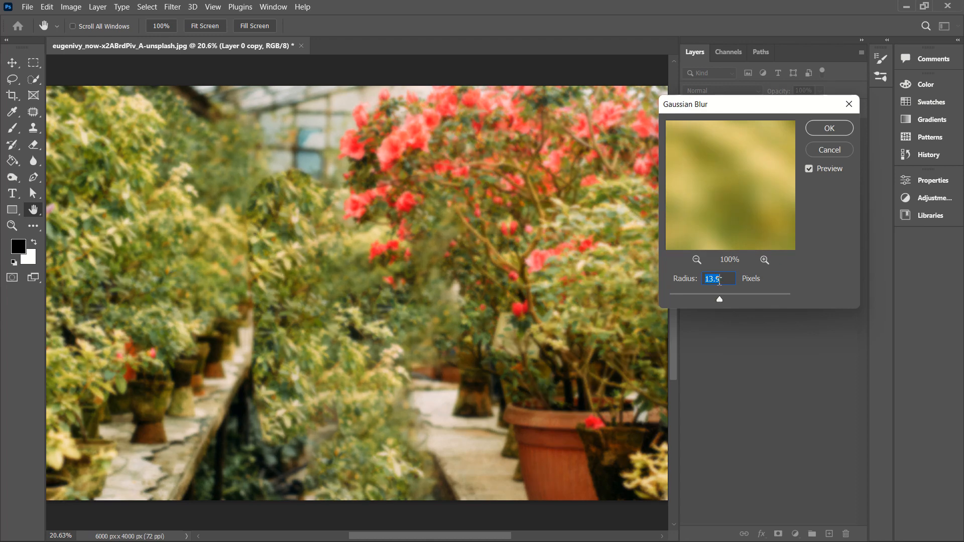
{"action": "type", "text": "20"}
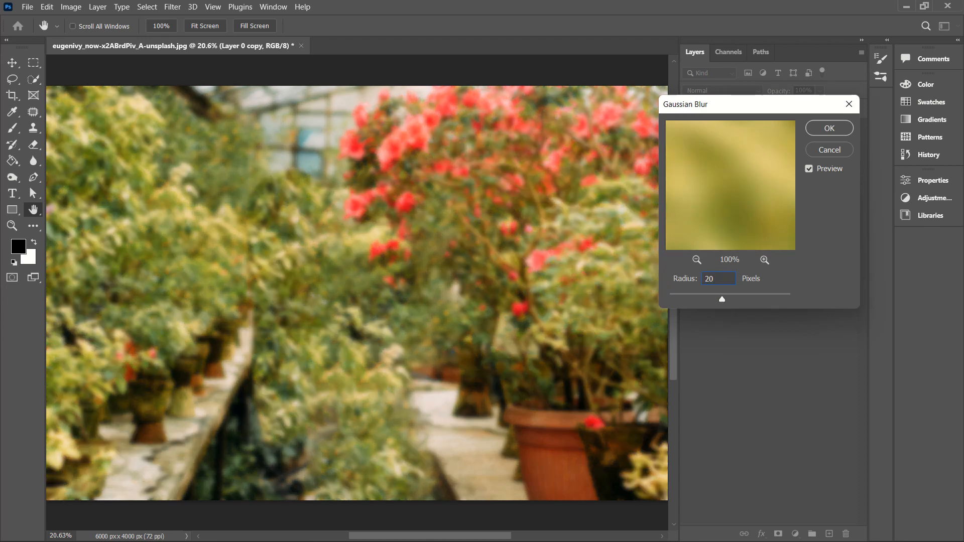
{"action": "left_click", "coordinate": [841, 132]}
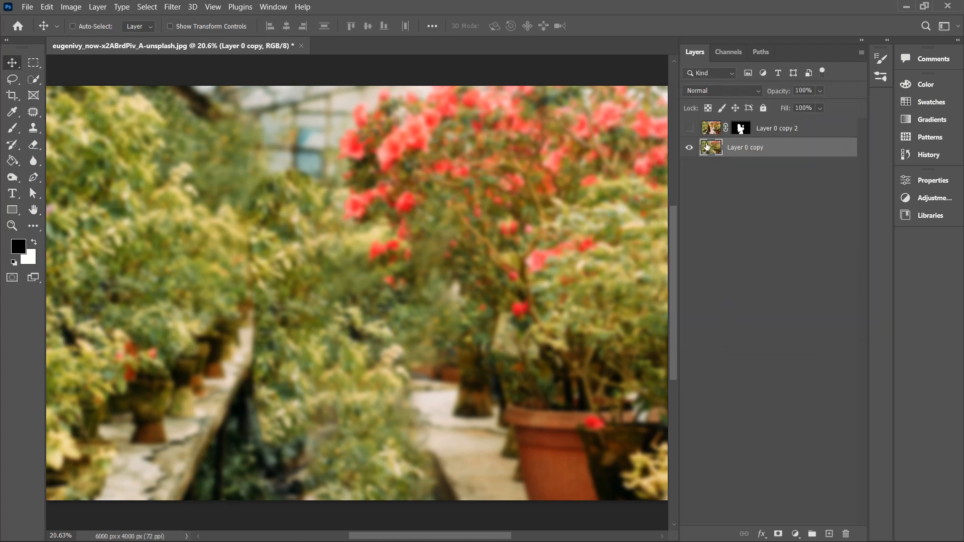
- Toggle the cutout layer's visibility over the blurred background, and undo the Gaussian Blur
{"action": "left_click", "coordinate": [690, 129]}
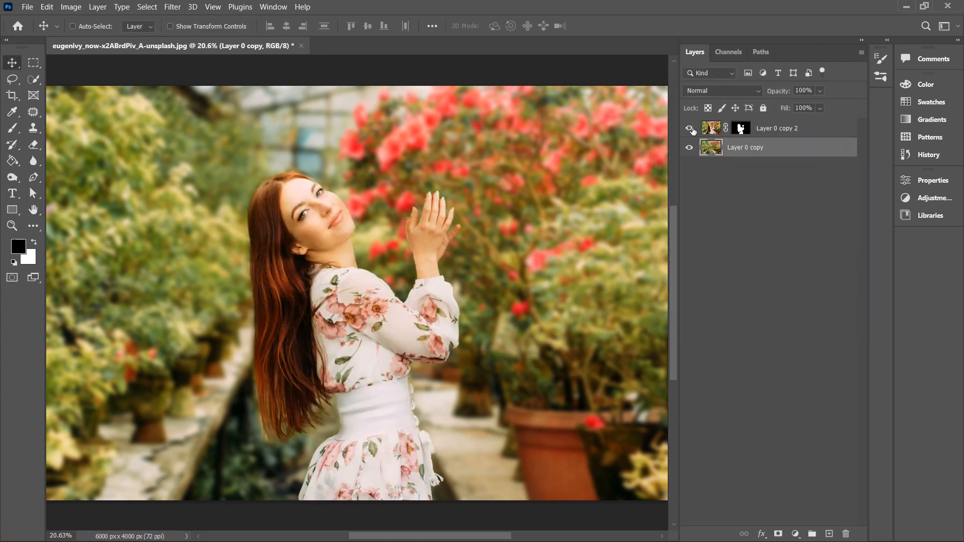
{"action": "left_click", "coordinate": [690, 129]}
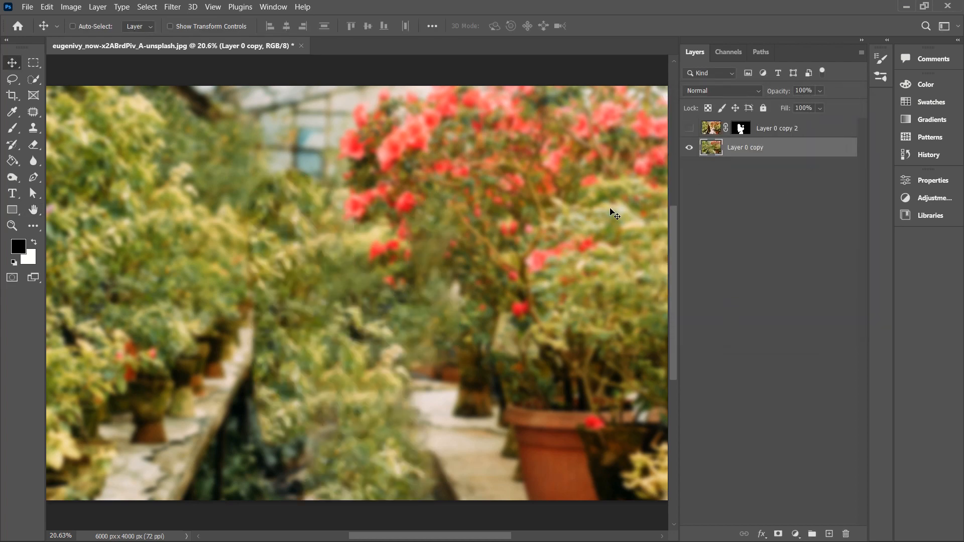
{"action": "key", "text": "ctrl+z"}
{"action": "key", "text": "z"}
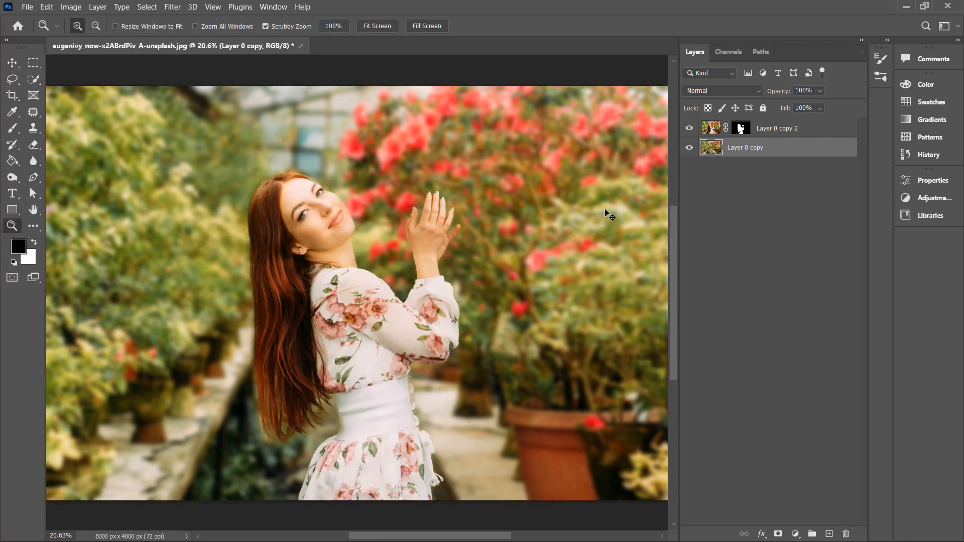
- Hide the cutout layer and convert the Layer 0 copy background to a Smart Object
{"action": "left_click", "coordinate": [690, 129]}
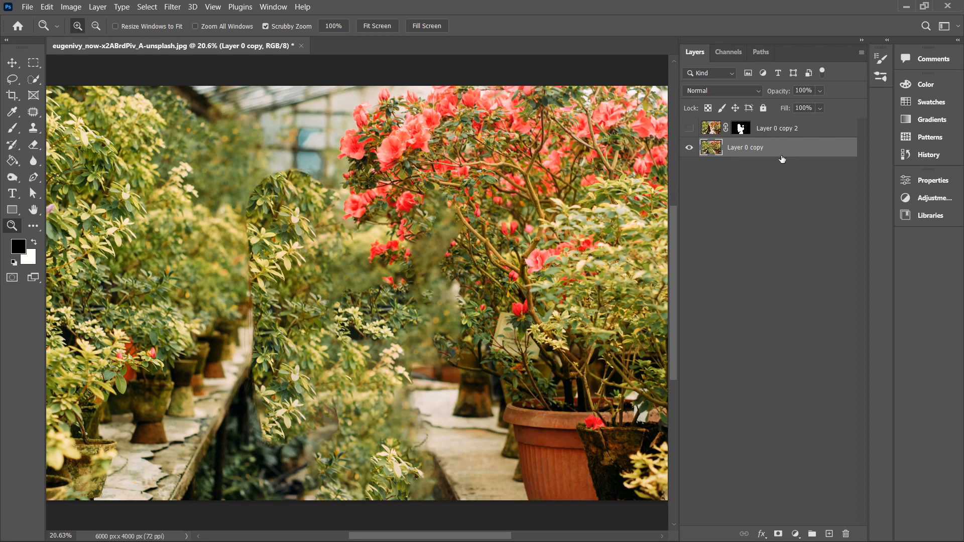
{"action": "right_click", "coordinate": [783, 157]}
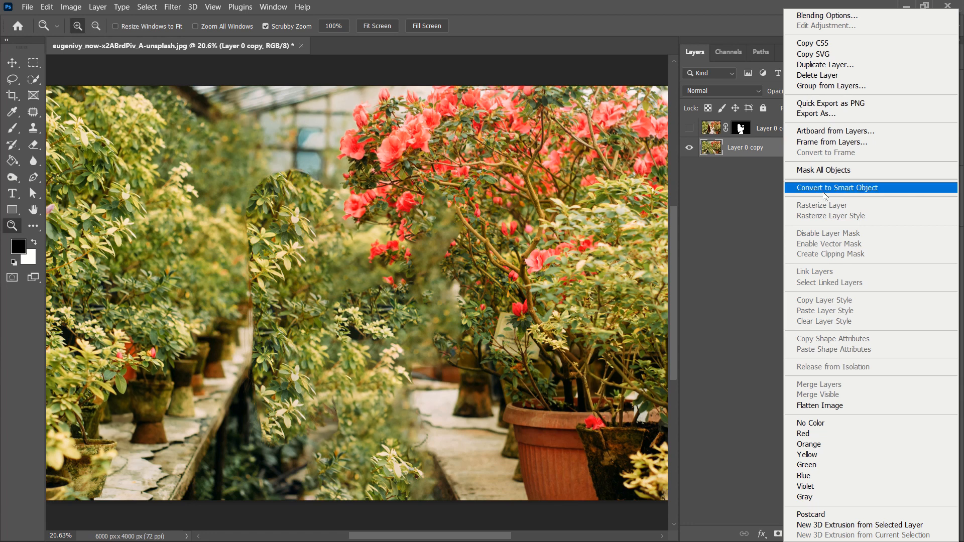
{"action": "left_click", "coordinate": [827, 188]}
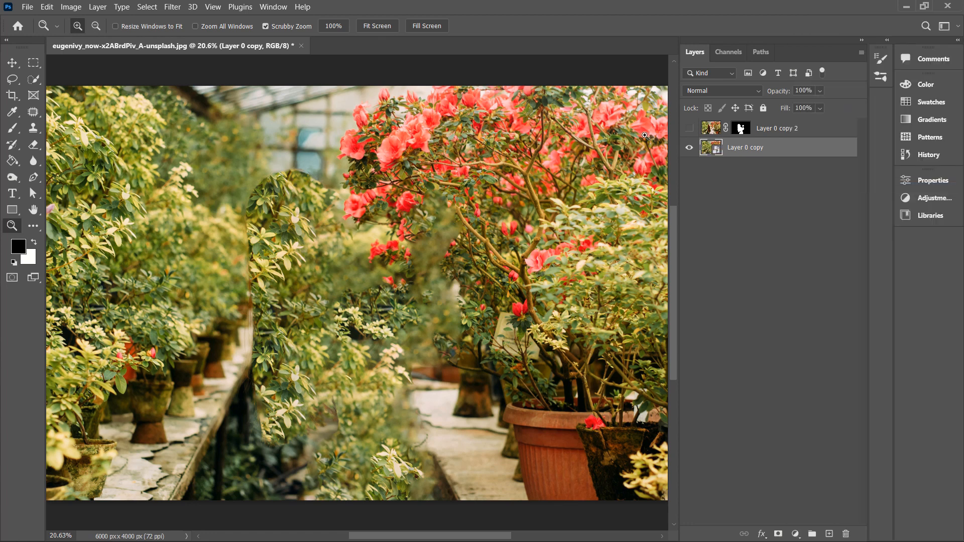
- Apply Gaussian Blur with a 20-pixel radius to Layer 0 copy as a smart filter
{"action": "left_click", "coordinate": [177, 8]}
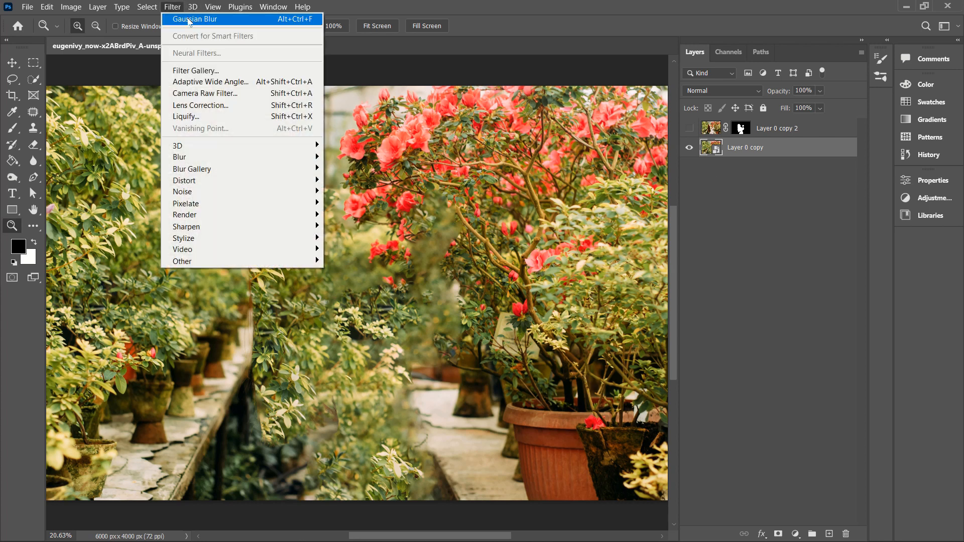
{"action": "left_click", "coordinate": [196, 21]}
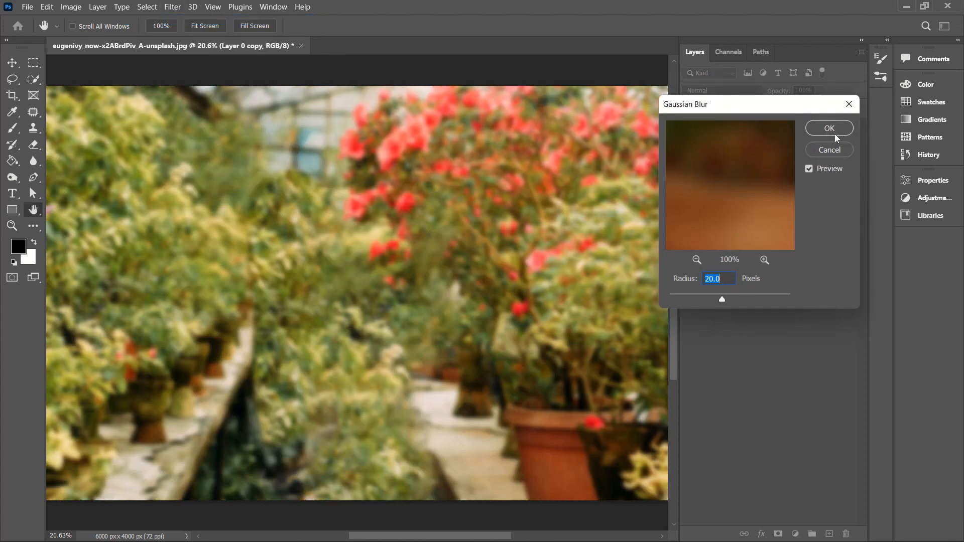
{"action": "left_click", "coordinate": [830, 129]}
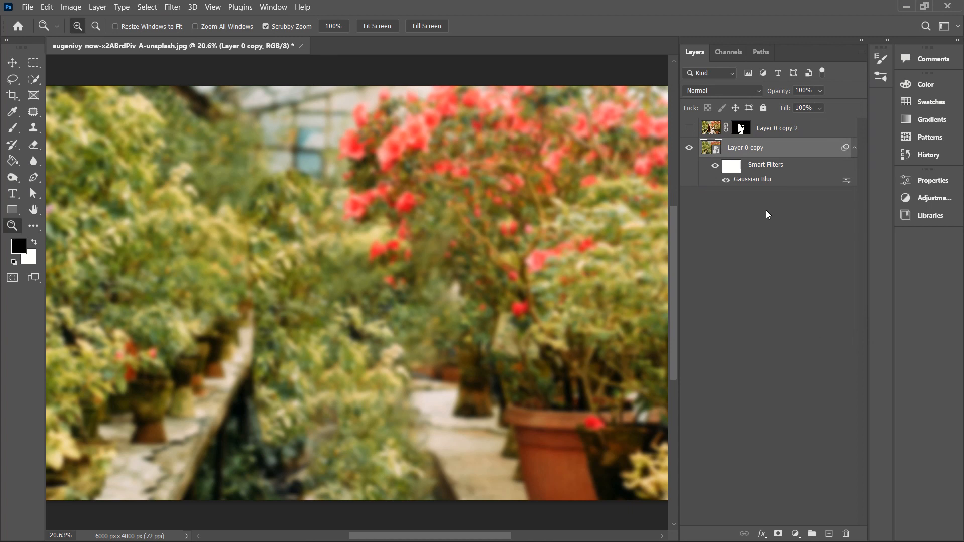
- Choose the Brush tool, view Layer 0 copy 2's mask on its own, and return to the normal image view
{"action": "left_click", "coordinate": [736, 168]}
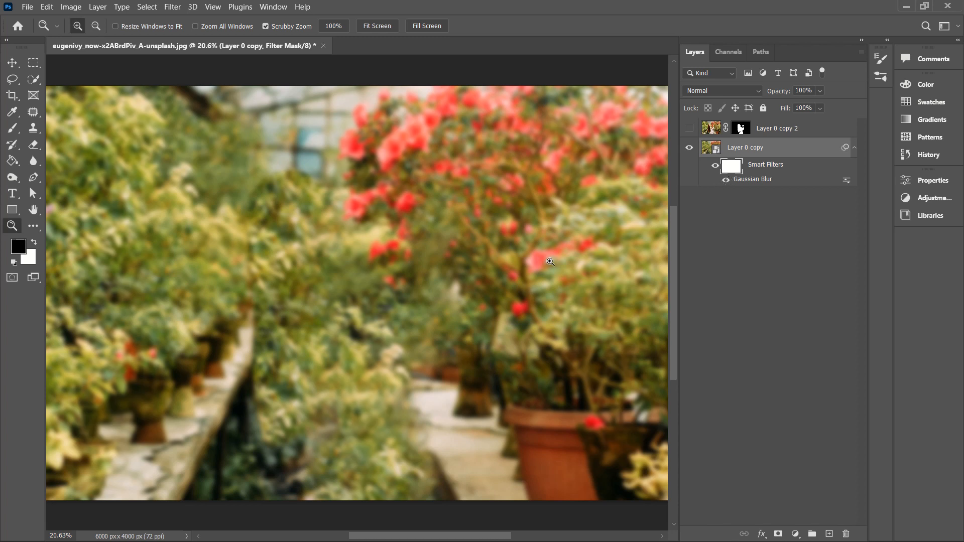
{"action": "key", "text": "b"}
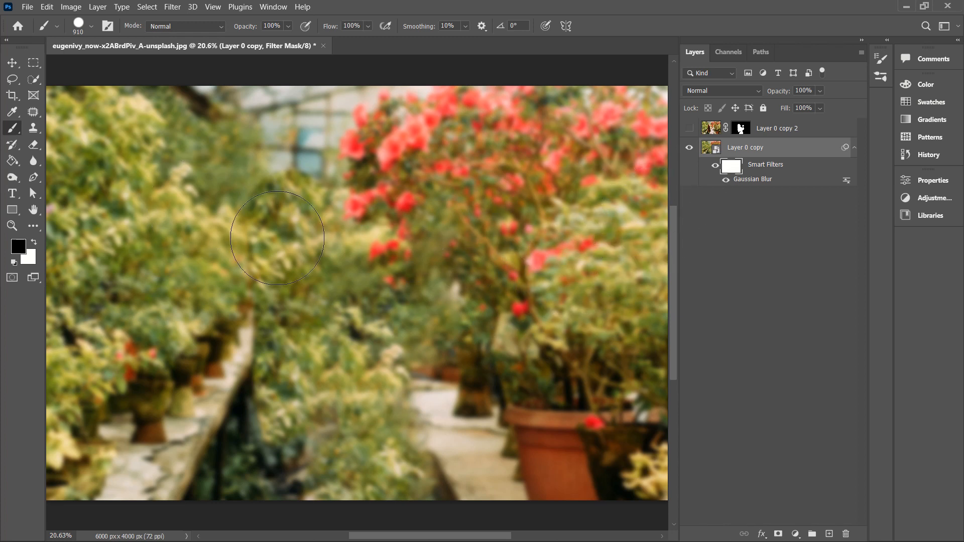
{"action": "scroll", "coordinate": [281, 241], "scroll_direction": "down", "scroll_amount": 2}
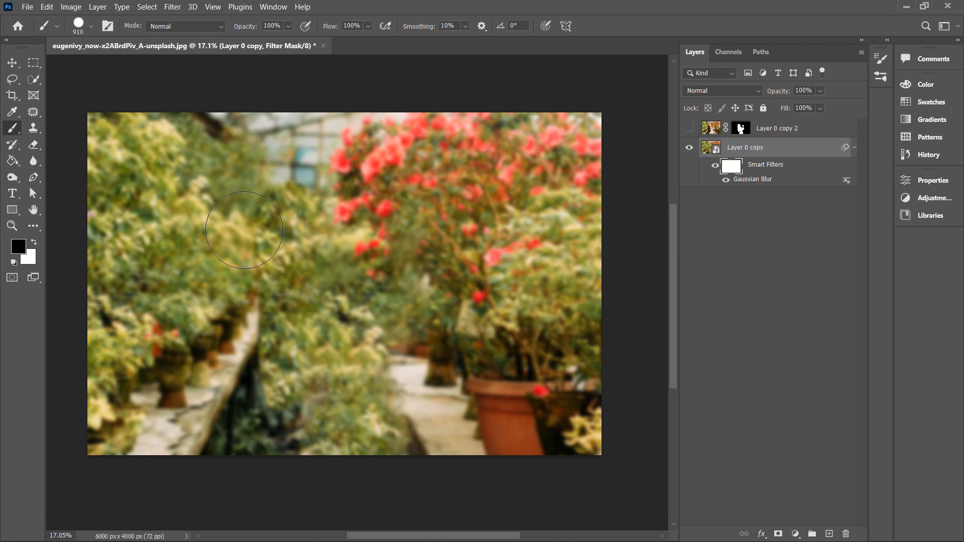
{"action": "left_click", "coordinate": [741, 129]}
{"action": "left_click", "coordinate": [742, 129], "text": "alt"}
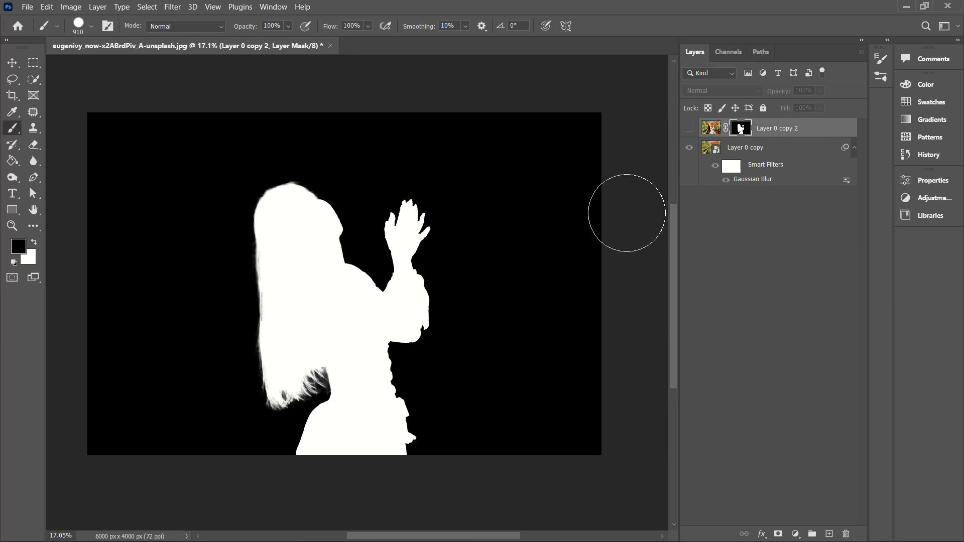
{"action": "left_click", "coordinate": [747, 132], "text": "alt"}
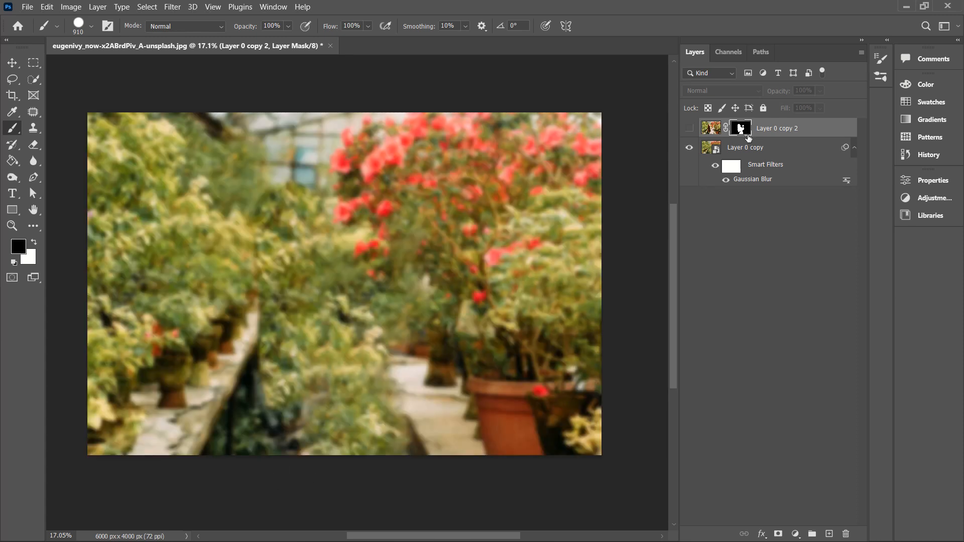
- Show the cutout layer over the blurred background and inspect the area around the woman's hands
{"action": "left_click", "coordinate": [690, 129]}
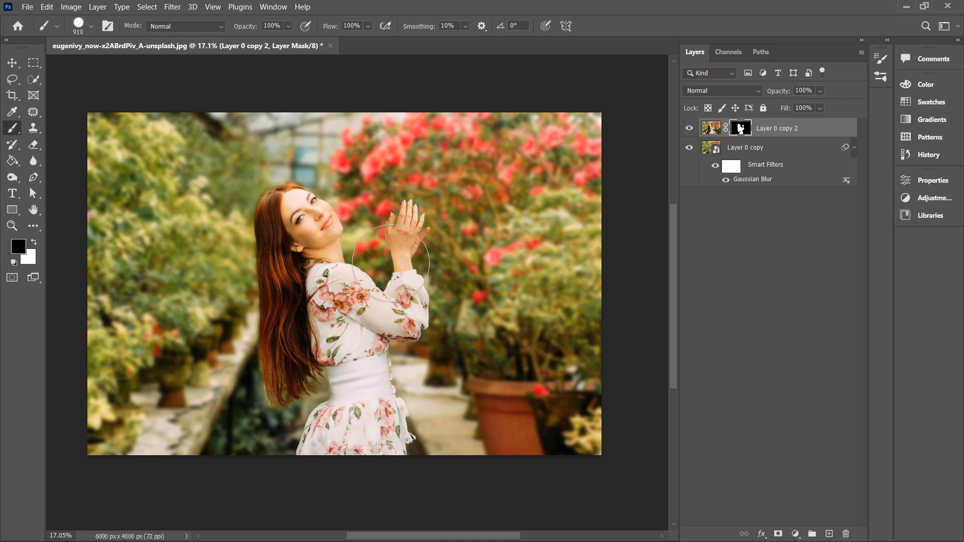
{"action": "scroll", "coordinate": [392, 246], "scroll_direction": "up", "scroll_amount": 5}
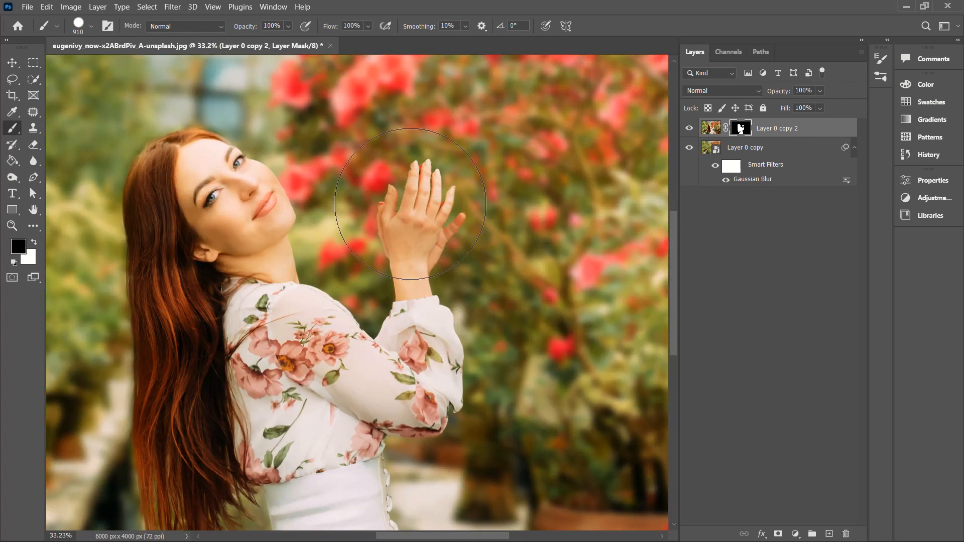
{"action": "scroll", "coordinate": [420, 207], "scroll_direction": "down", "scroll_amount": 2}
{"action": "scroll", "coordinate": [420, 207], "scroll_direction": "down", "scroll_amount": 1}
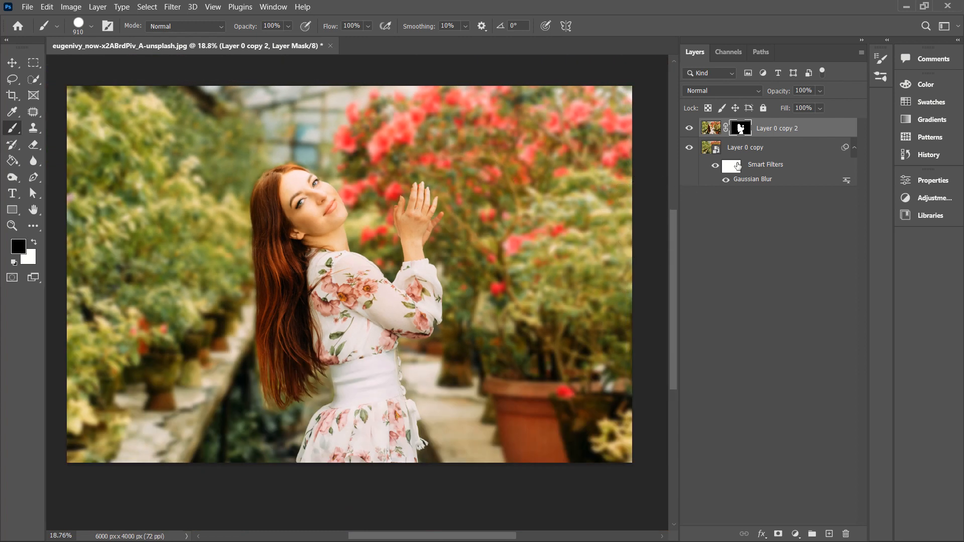
- Target the smart filter mask on Layer 0 copy and choose the Soft Round brush preset
{"action": "left_click", "coordinate": [736, 168]}
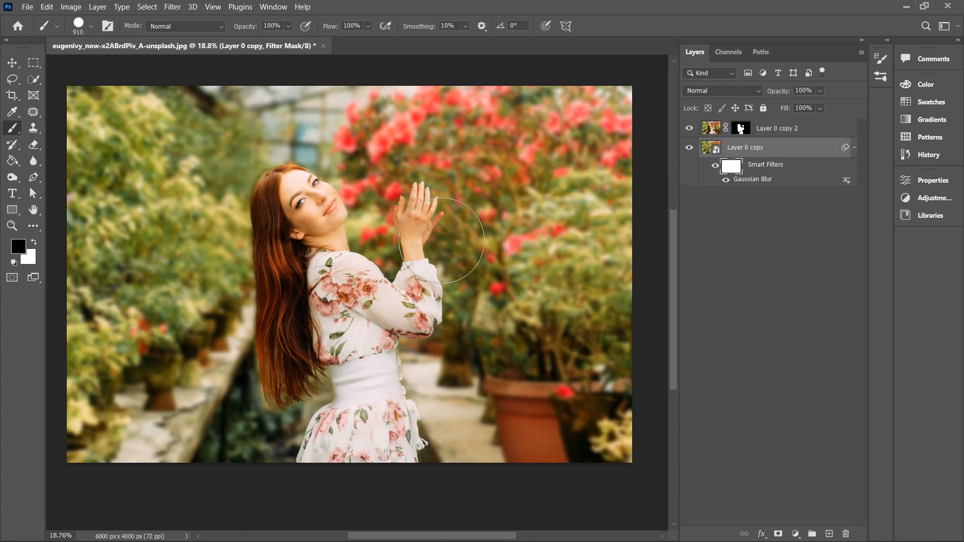
{"action": "scroll", "coordinate": [418, 216], "scroll_direction": "up", "scroll_amount": 2}
{"action": "scroll", "coordinate": [419, 216], "scroll_direction": "down", "scroll_amount": 2}
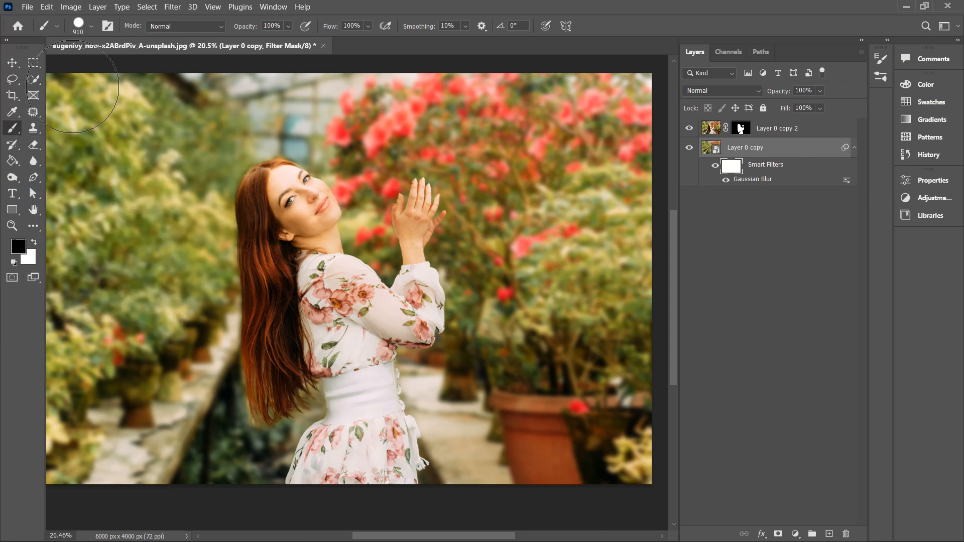
{"action": "left_click", "coordinate": [92, 25]}
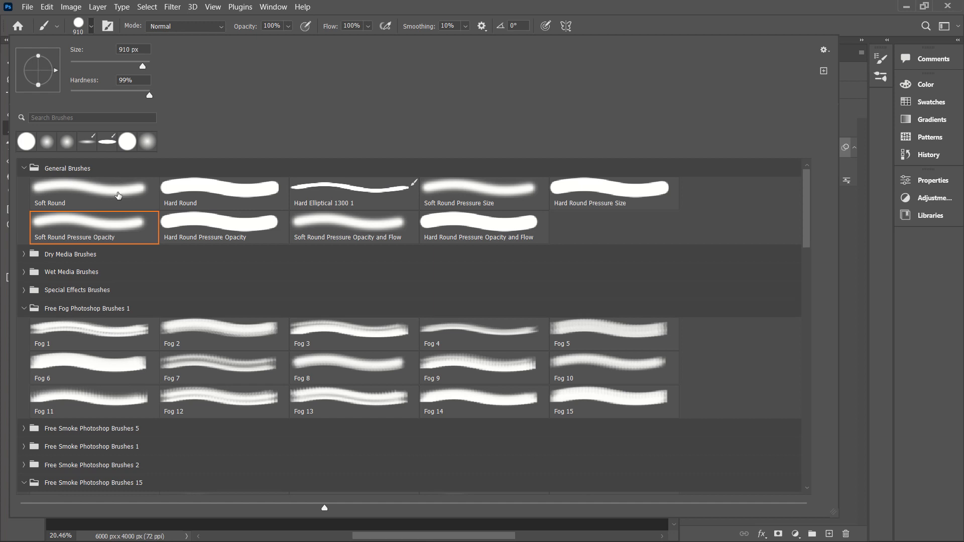
{"action": "left_click", "coordinate": [118, 195]}
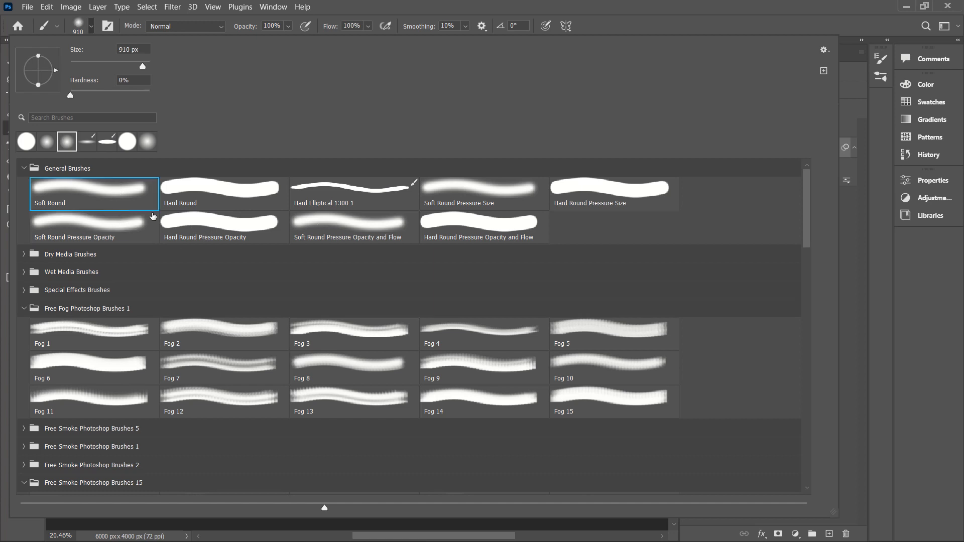
{"action": "left_click", "coordinate": [641, 30]}
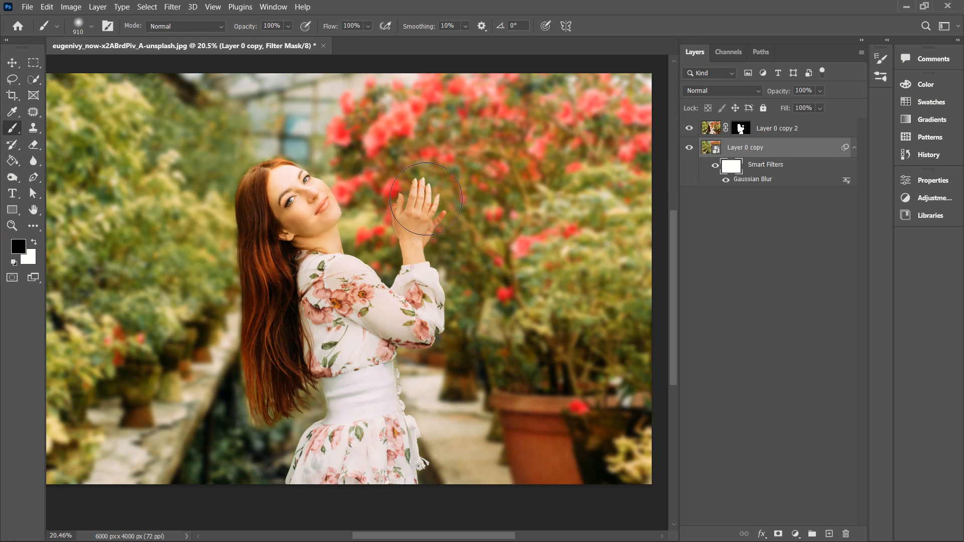
- Paint black on the smart filter mask around the woman's hands with a 1627 px brush at 50% opacity
{"action": "key", "text": "5"}
{"action": "key", "text": "bracketright"}
{"action": "key", "text": "bracketright"}
{"action": "key", "text": "bracketright"}
{"action": "key", "text": "bracketright"}
{"action": "key", "text": "bracketright"}
{"action": "key", "text": "alt"}
{"action": "mouse_move", "coordinate": [376, 219]}
{"action": "left_mouse_down"}
{"action": "mouse_move", "coordinate": [419, 207]}
{"action": "mouse_move", "coordinate": [381, 222]}
{"action": "mouse_move", "coordinate": [430, 218]}
{"action": "mouse_move", "coordinate": [377, 229]}
{"action": "mouse_move", "coordinate": [423, 216]}
{"action": "mouse_move", "coordinate": [333, 215]}
{"action": "mouse_move", "coordinate": [456, 204]}
{"action": "mouse_move", "coordinate": [342, 225]}
{"action": "mouse_move", "coordinate": [463, 209]}
{"action": "mouse_move", "coordinate": [472, 221]}
{"action": "mouse_move", "coordinate": [359, 237]}
{"action": "mouse_move", "coordinate": [318, 225]}
{"action": "mouse_move", "coordinate": [499, 206]}
{"action": "mouse_move", "coordinate": [551, 174]}
{"action": "mouse_move", "coordinate": [595, 194]}
{"action": "mouse_move", "coordinate": [439, 203]}
{"action": "mouse_move", "coordinate": [456, 176]}
{"action": "mouse_move", "coordinate": [391, 192]}
{"action": "left_mouse_up"}
{"action": "right_click", "coordinate": [410, 209]}
{"action": "key", "text": "Escape"}
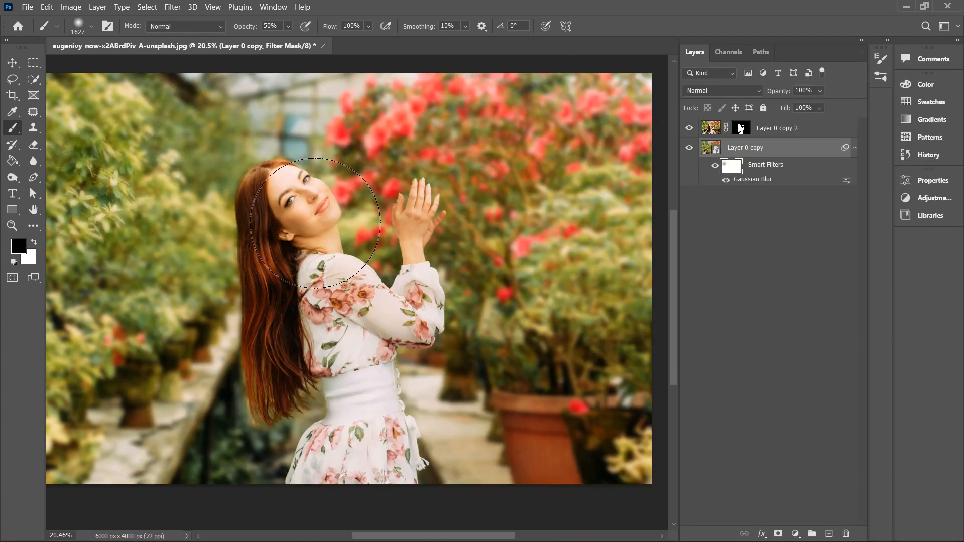
{"action": "key", "text": "ctrl+z"}
{"action": "left_click", "coordinate": [411, 207]}
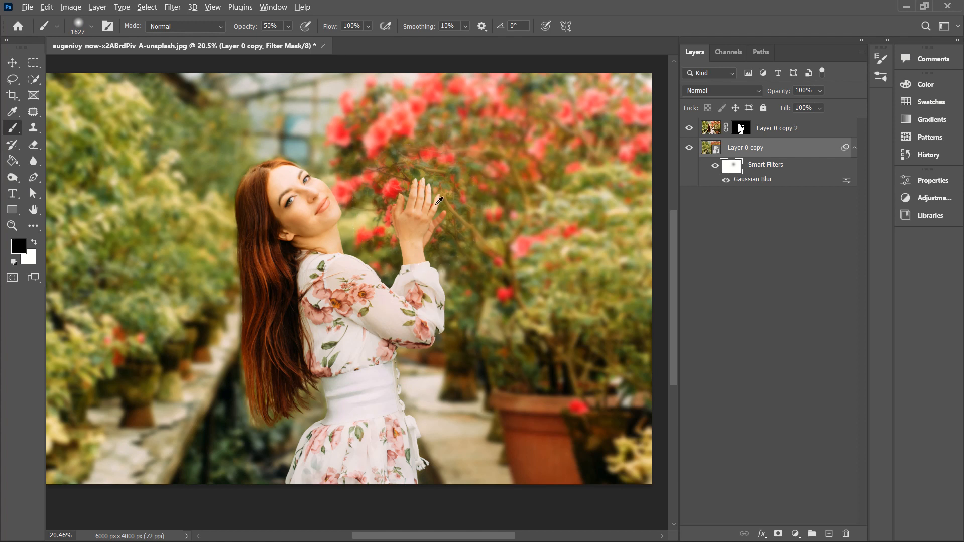
{"action": "mouse_move", "coordinate": [436, 204]}
{"action": "left_mouse_down"}
{"action": "mouse_move", "coordinate": [419, 206]}
{"action": "mouse_move", "coordinate": [457, 212]}
{"action": "left_mouse_up"}
- Enlarge the brush to 2200 px and extend the black mask painting across the flowering bush at 20%, 30% and 10% opacity
{"action": "key", "text": "bracketright"}
{"action": "key", "text": "bracketright"}
{"action": "key", "text": "bracketright"}
{"action": "key", "text": "bracketright"}
{"action": "key", "text": "bracketright"}
{"action": "left_click", "coordinate": [431, 202]}
{"action": "key", "text": "bracketright"}
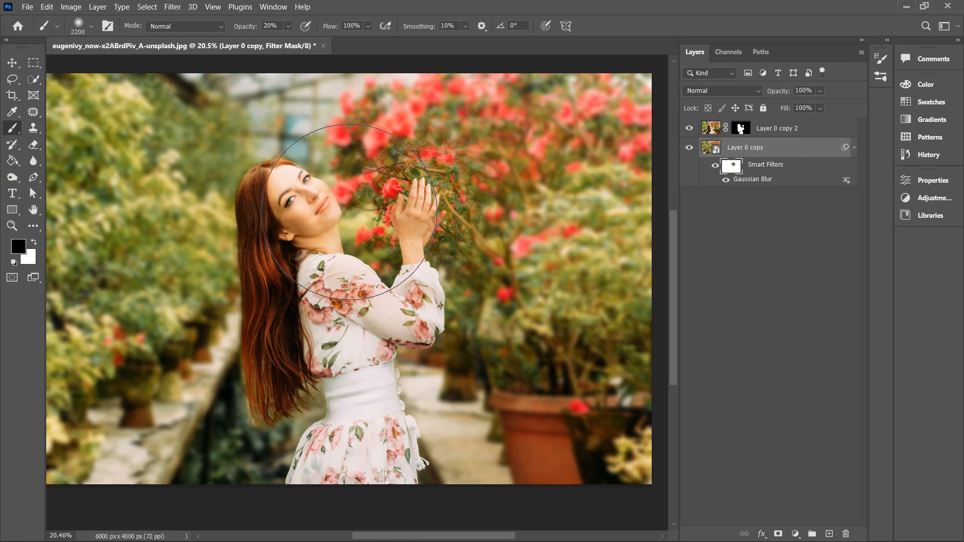
{"action": "key", "text": "3"}
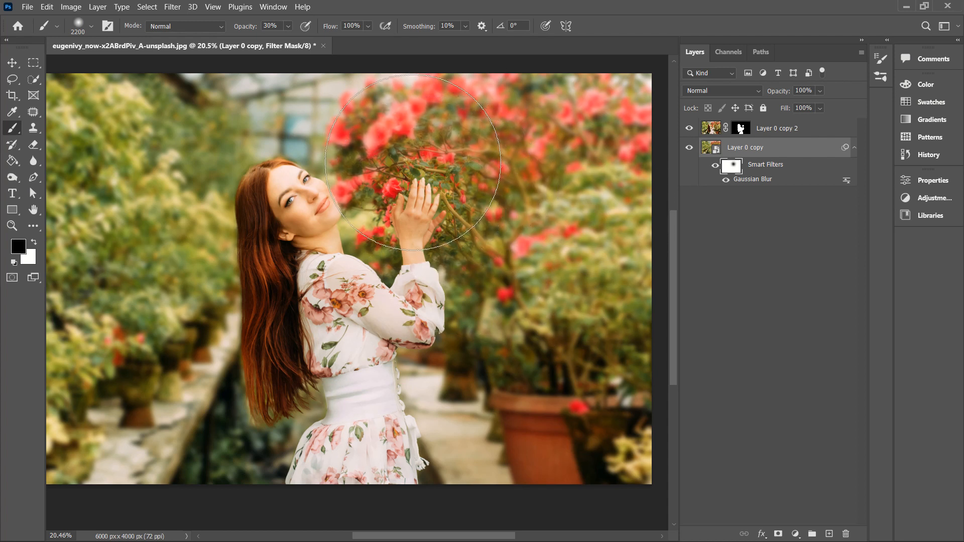
{"action": "key", "text": "1"}
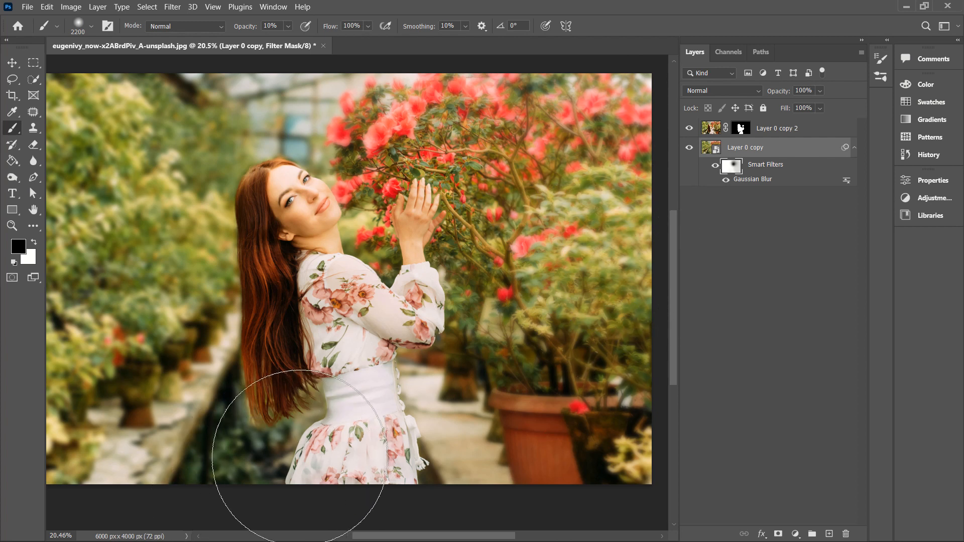
- Set the brush to 100% opacity and 1500 px, and compare the photo with the smart filters off and on
{"action": "key", "text": "0"}
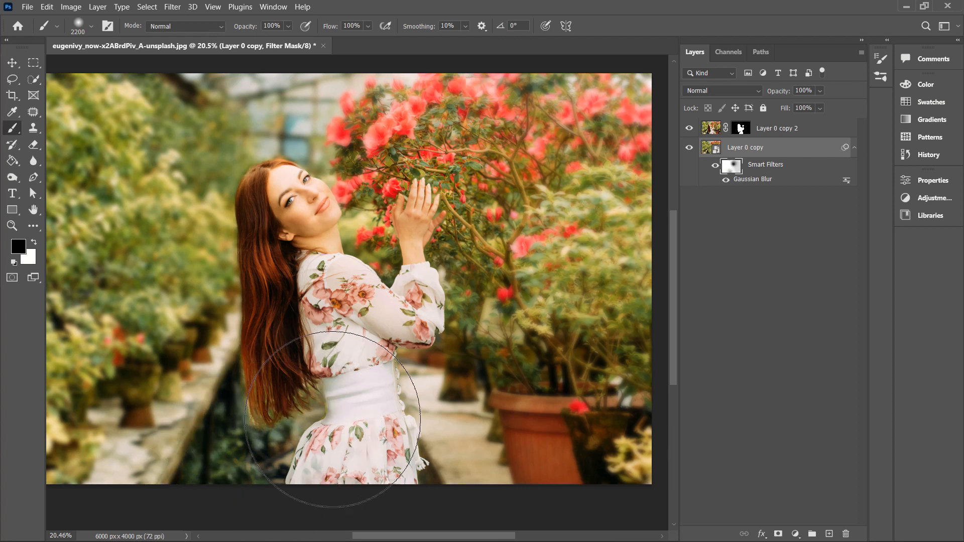
{"action": "key", "text": "bracketleft"}
{"action": "key", "text": "bracketleft"}
{"action": "key", "text": "bracketleft"}
{"action": "key", "text": "bracketleft"}
{"action": "key", "text": "bracketleft"}
{"action": "key", "text": "bracketleft"}
{"action": "key", "text": "bracketleft"}
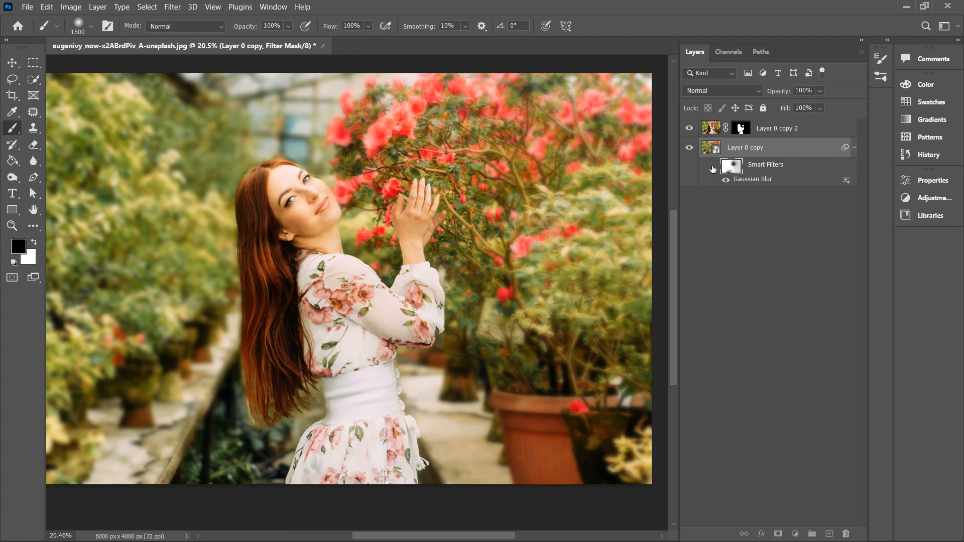
{"action": "left_click", "coordinate": [713, 169]}
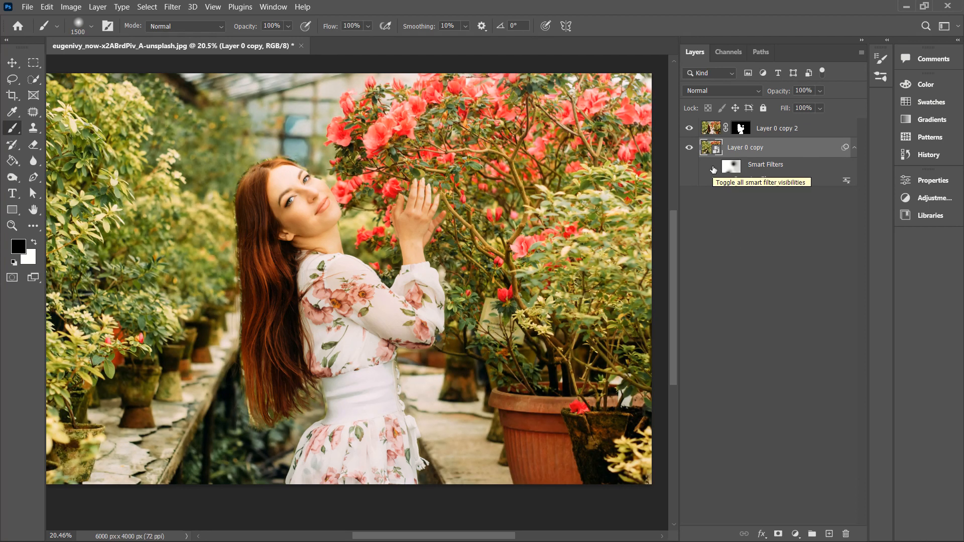
{"action": "left_click", "coordinate": [714, 169]}
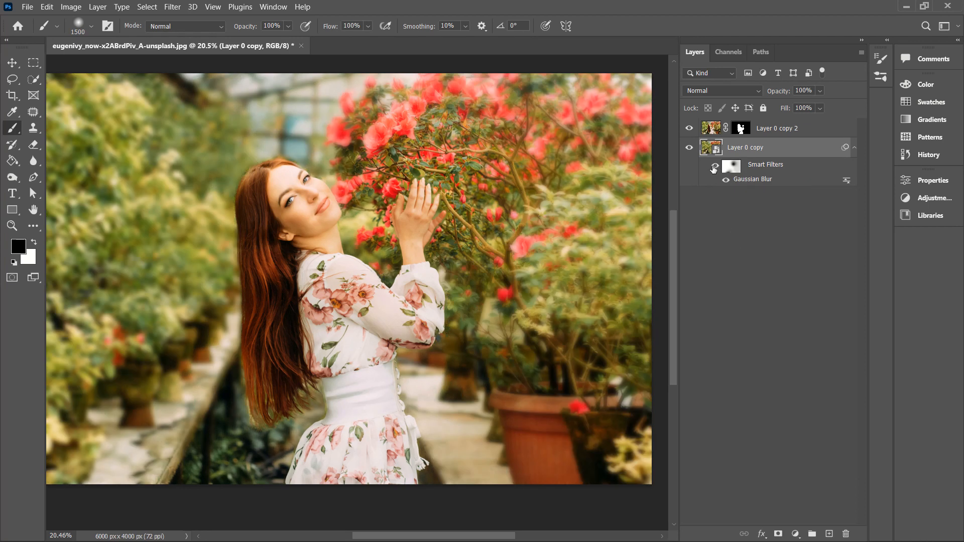